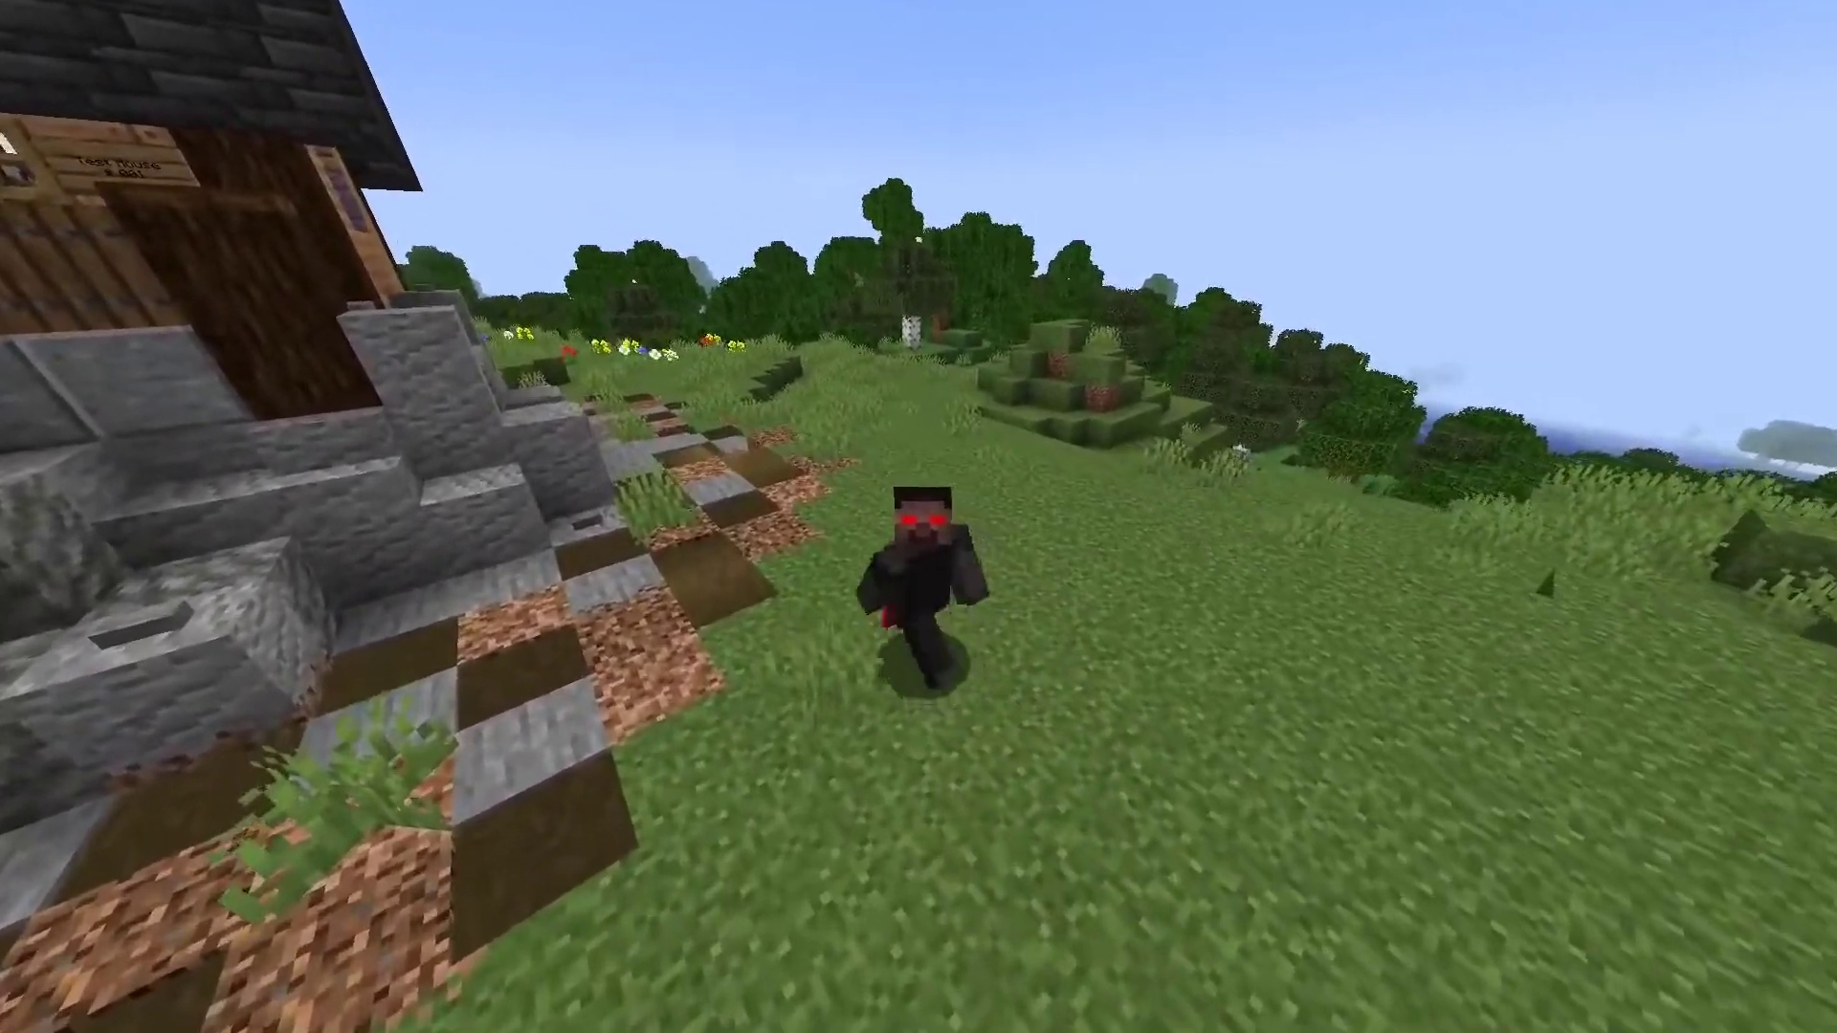
pyautogui.press('s')
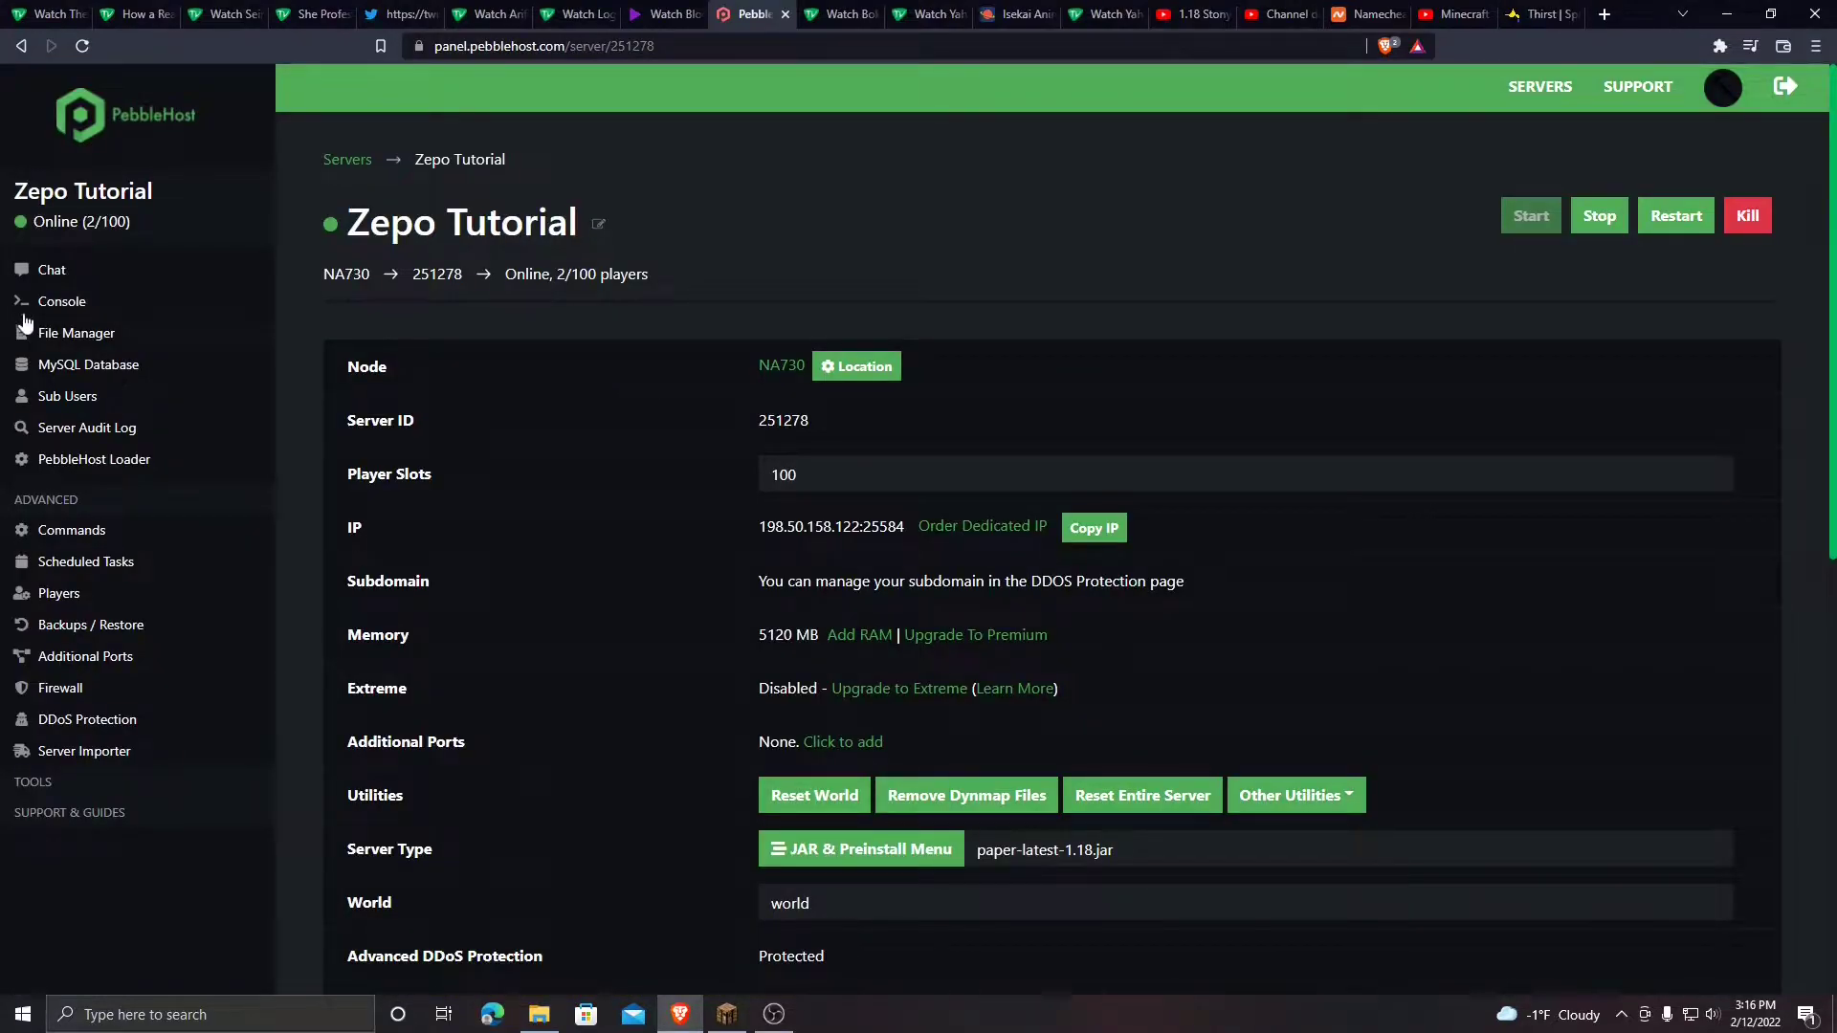
# Step: Switch to the PebbleHost panel's file manager and upload the Thirst plugin jar from Downloads into the server's plugins folder
pyautogui.click(26, 326)
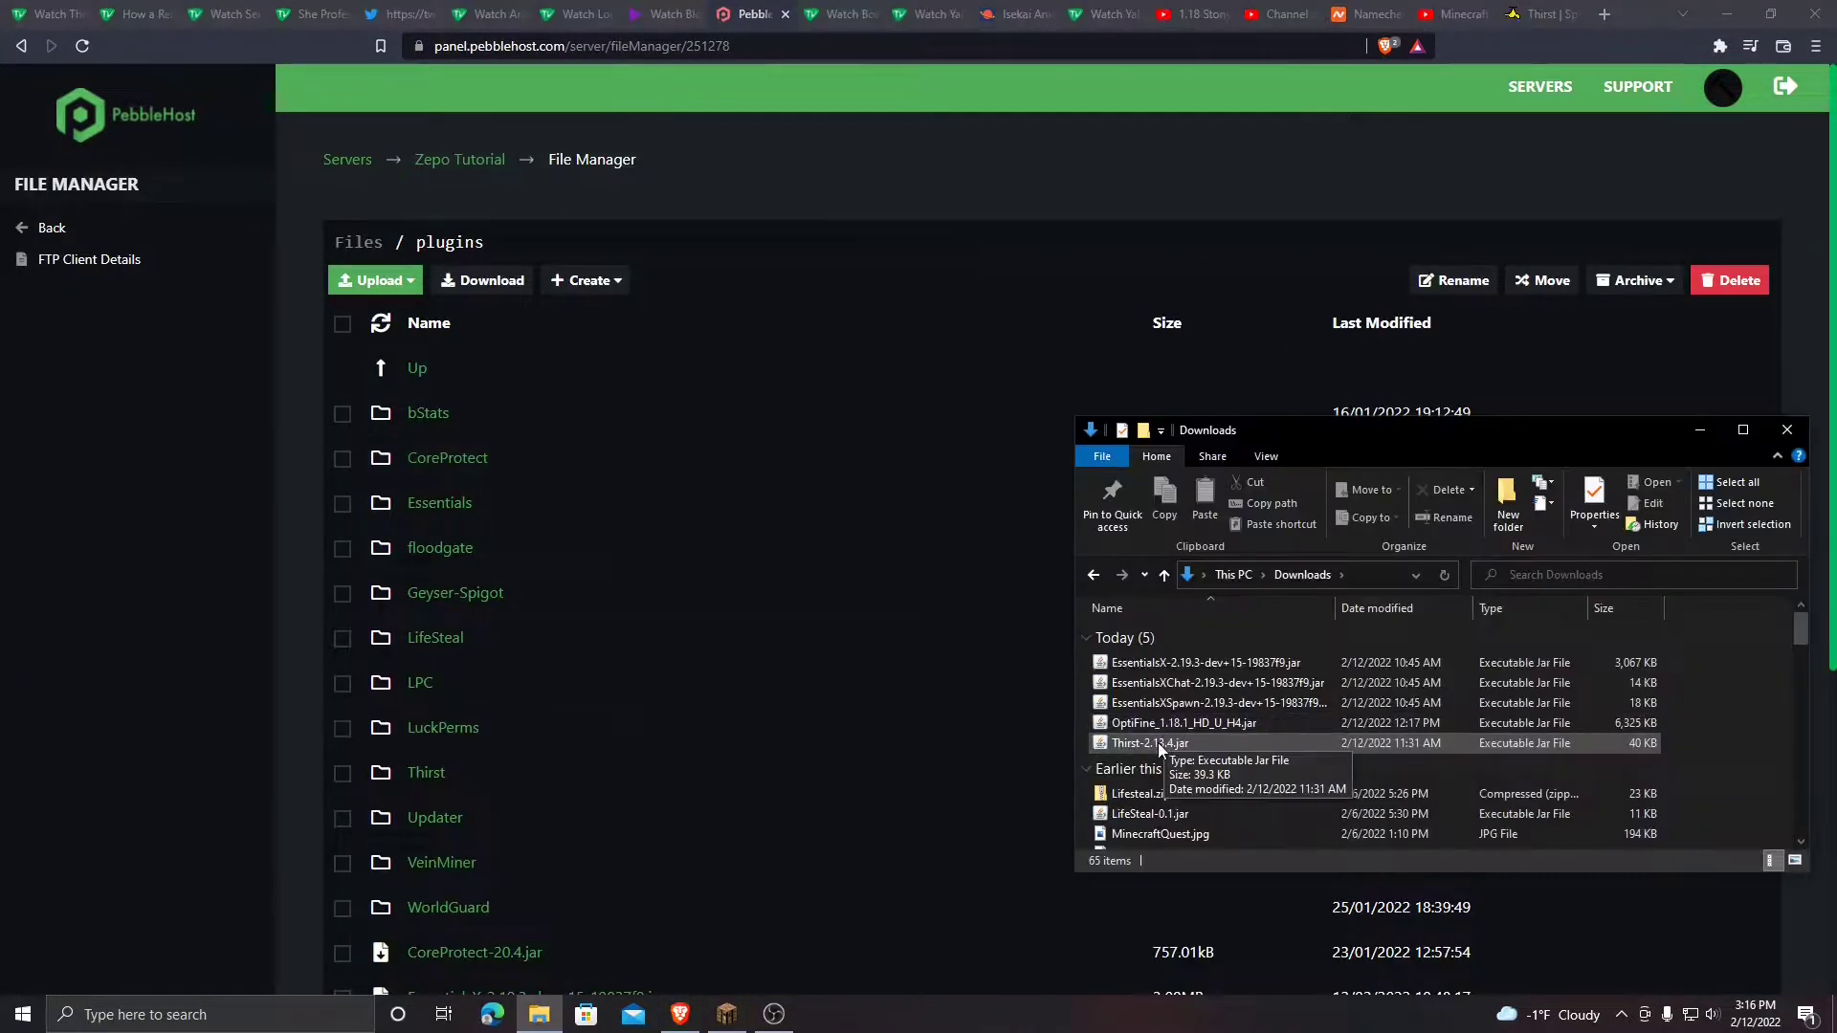
pyautogui.moveTo(1157, 743); pyautogui.dragTo(953, 573)
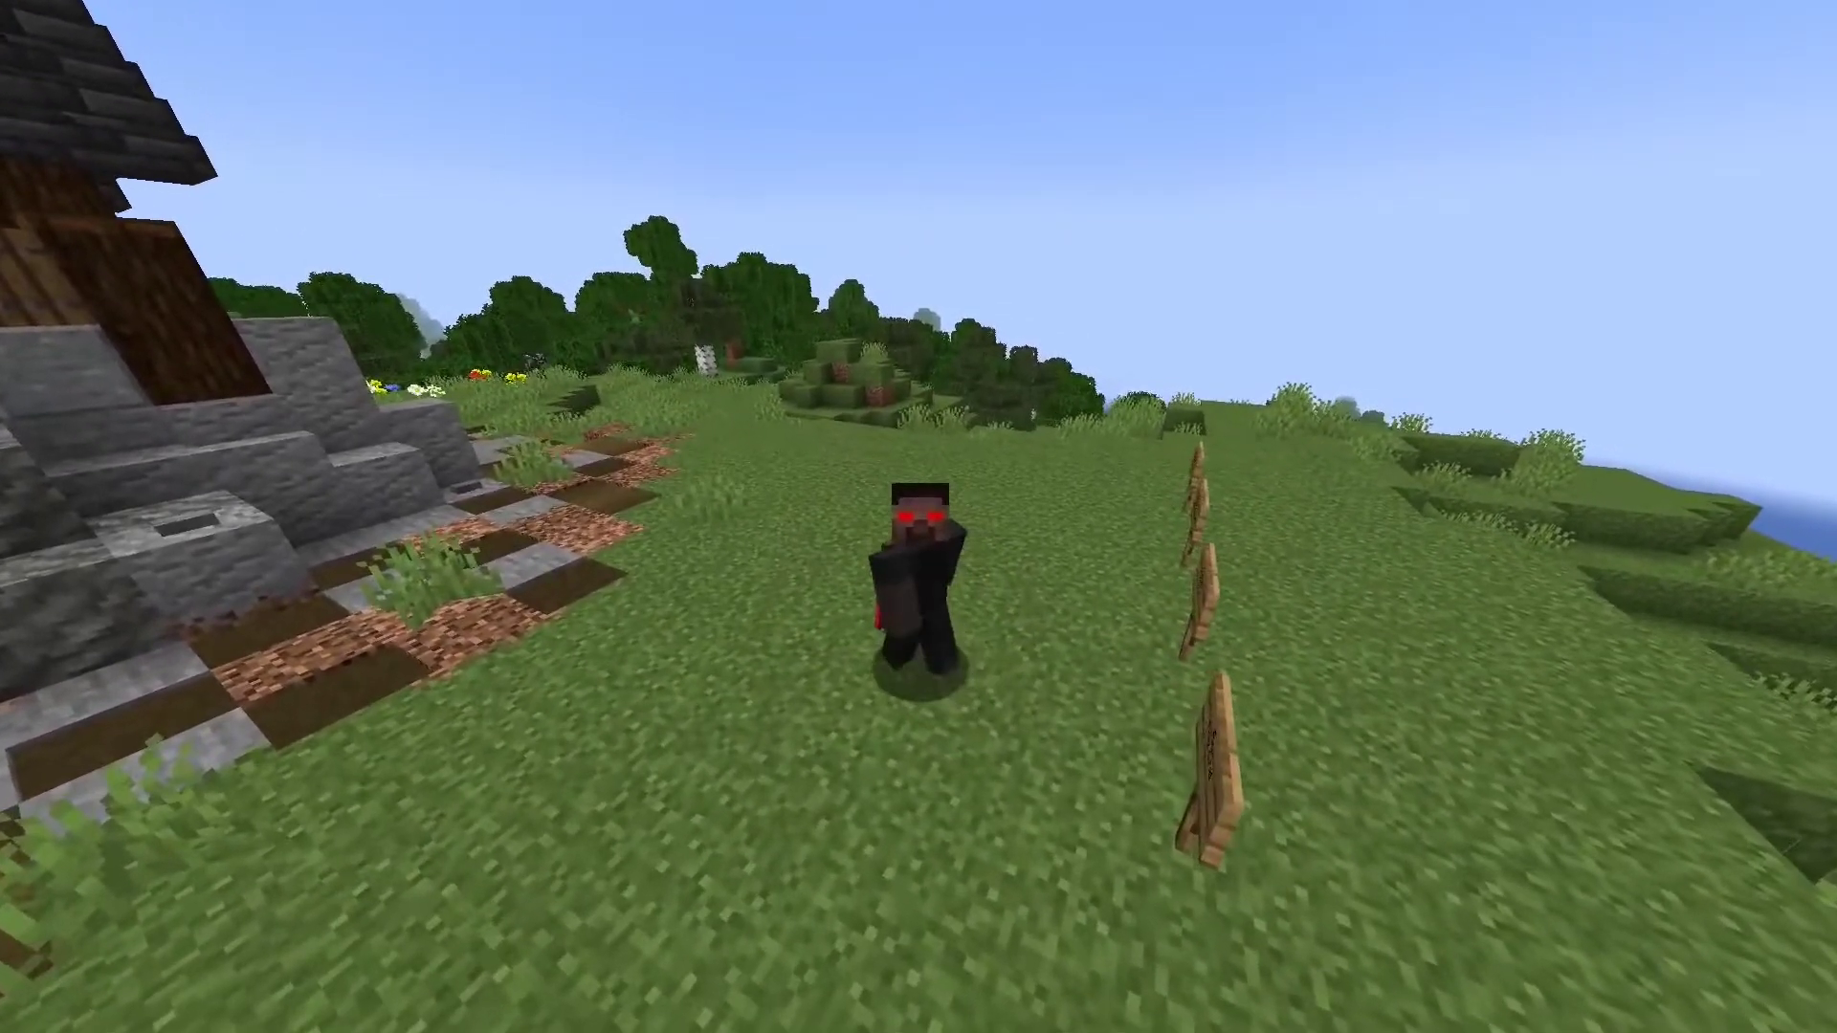
# Step: Switch to Minecraft and list the server's installed plugins with the /pl command
pyautogui.write('t/pl')
pyautogui.press('Return')
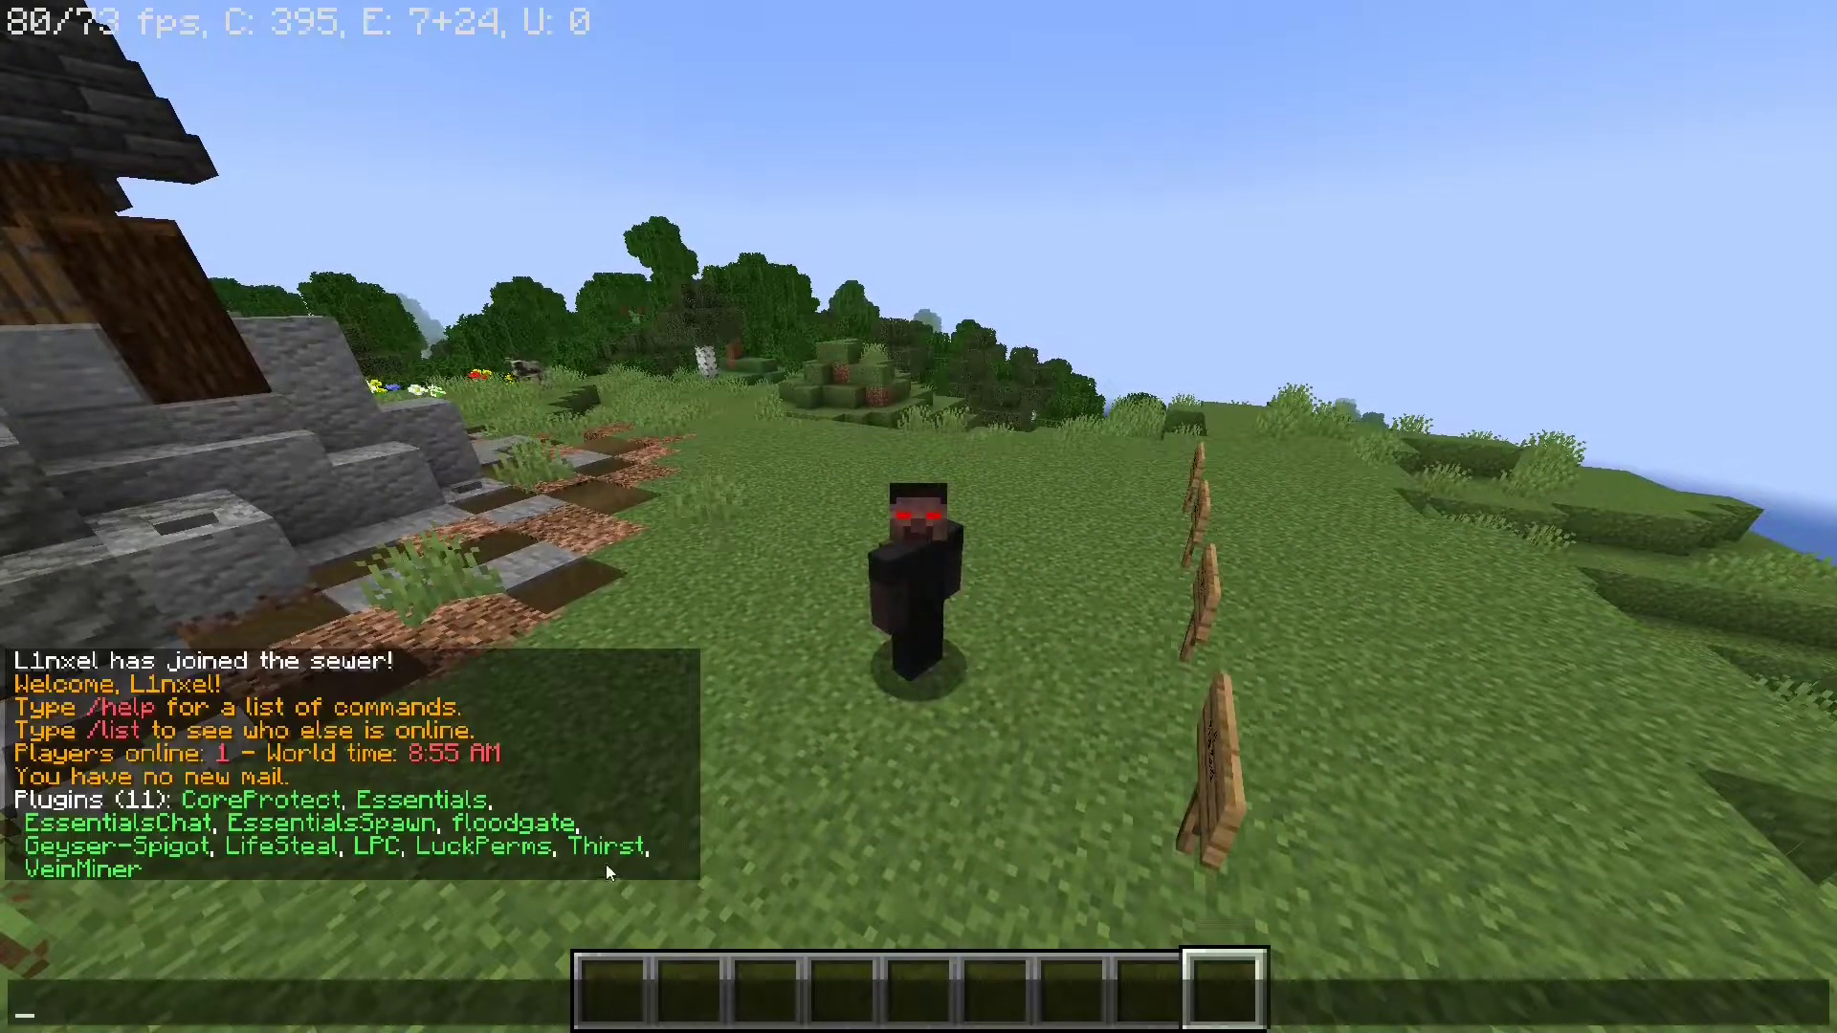
pyautogui.press('Escape')
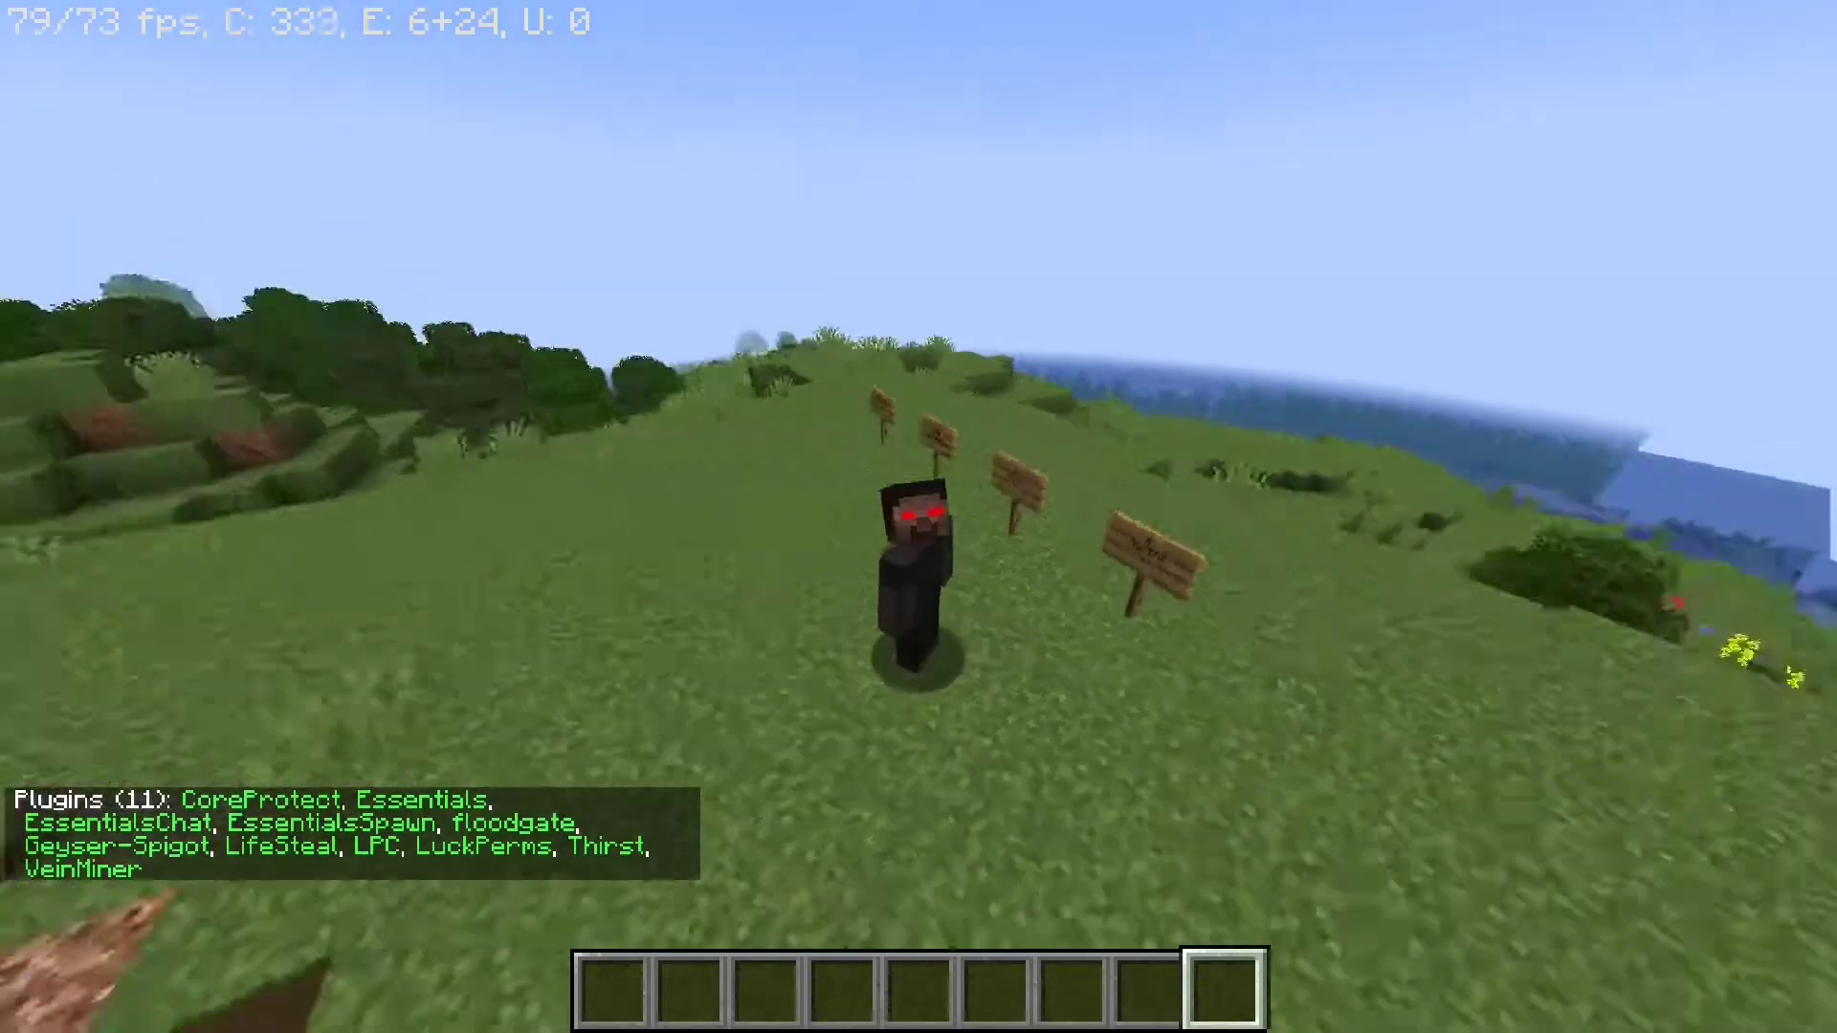
# Step: Use first-person view in survival mode to examine the Thirst bar and the four numbered signs near the house
pyautogui.press('F5')
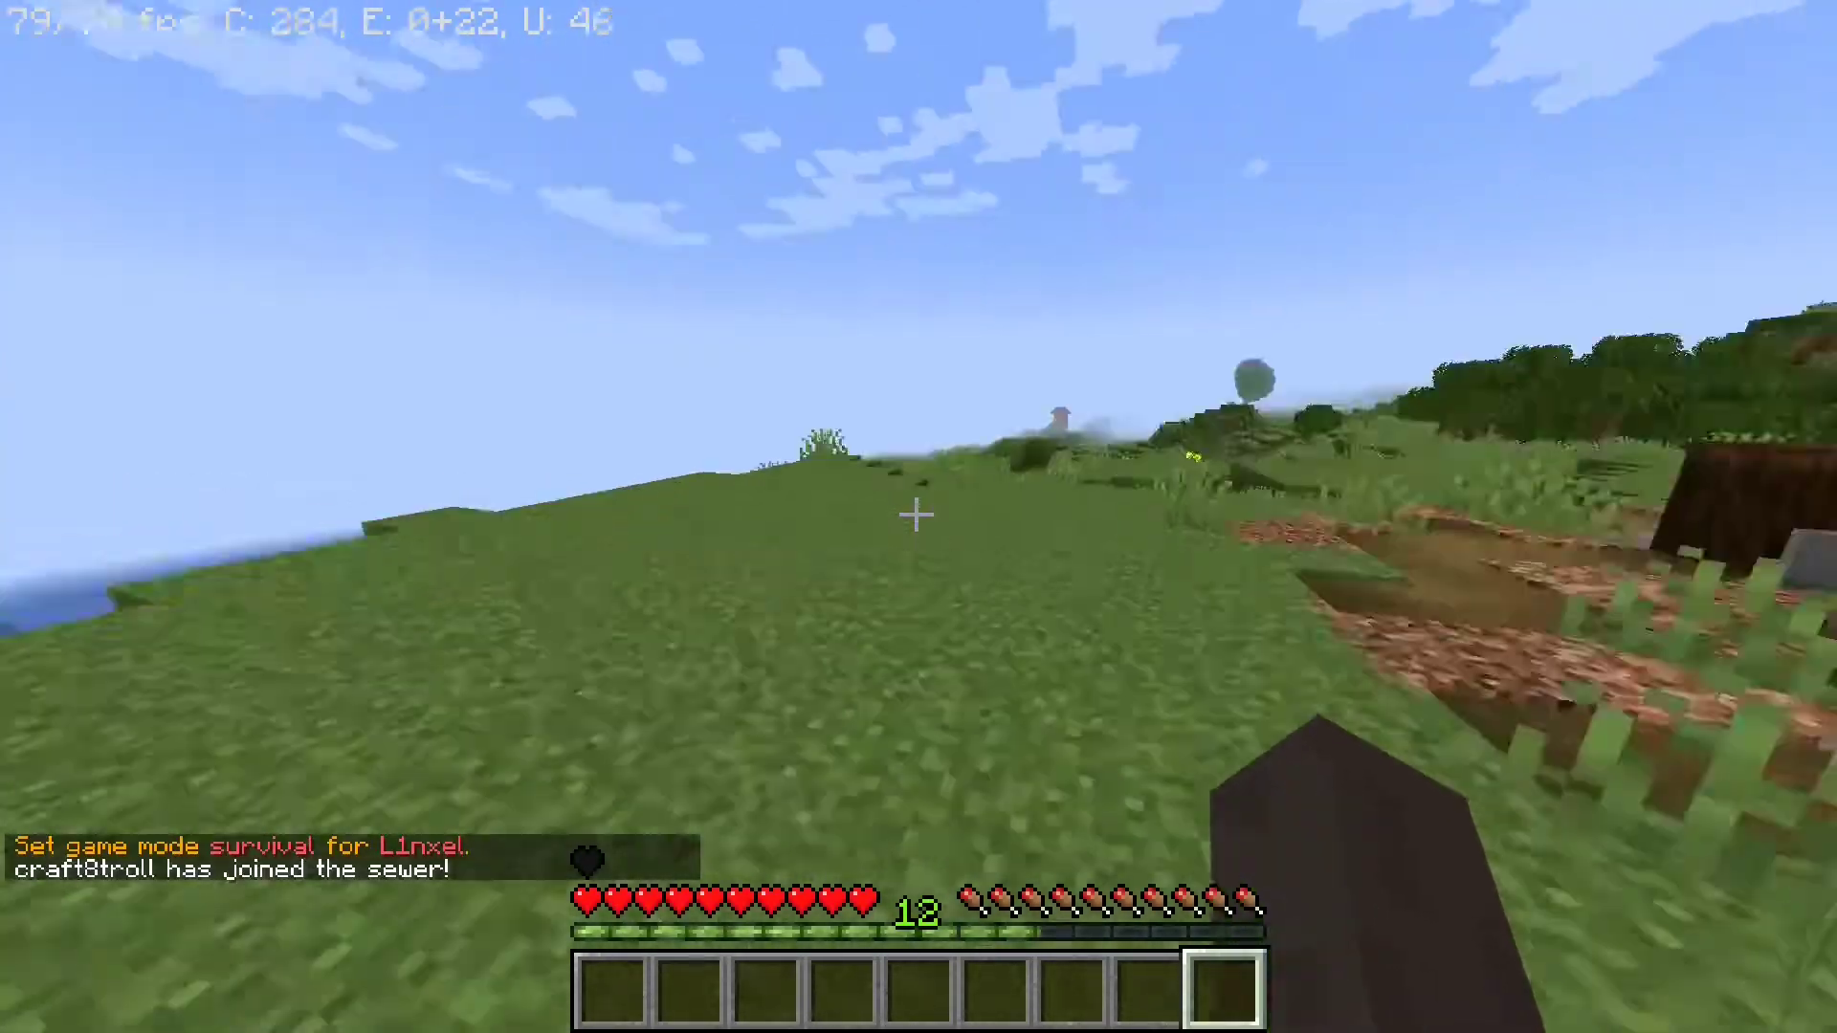
pyautogui.press('w')
pyautogui.press('space')
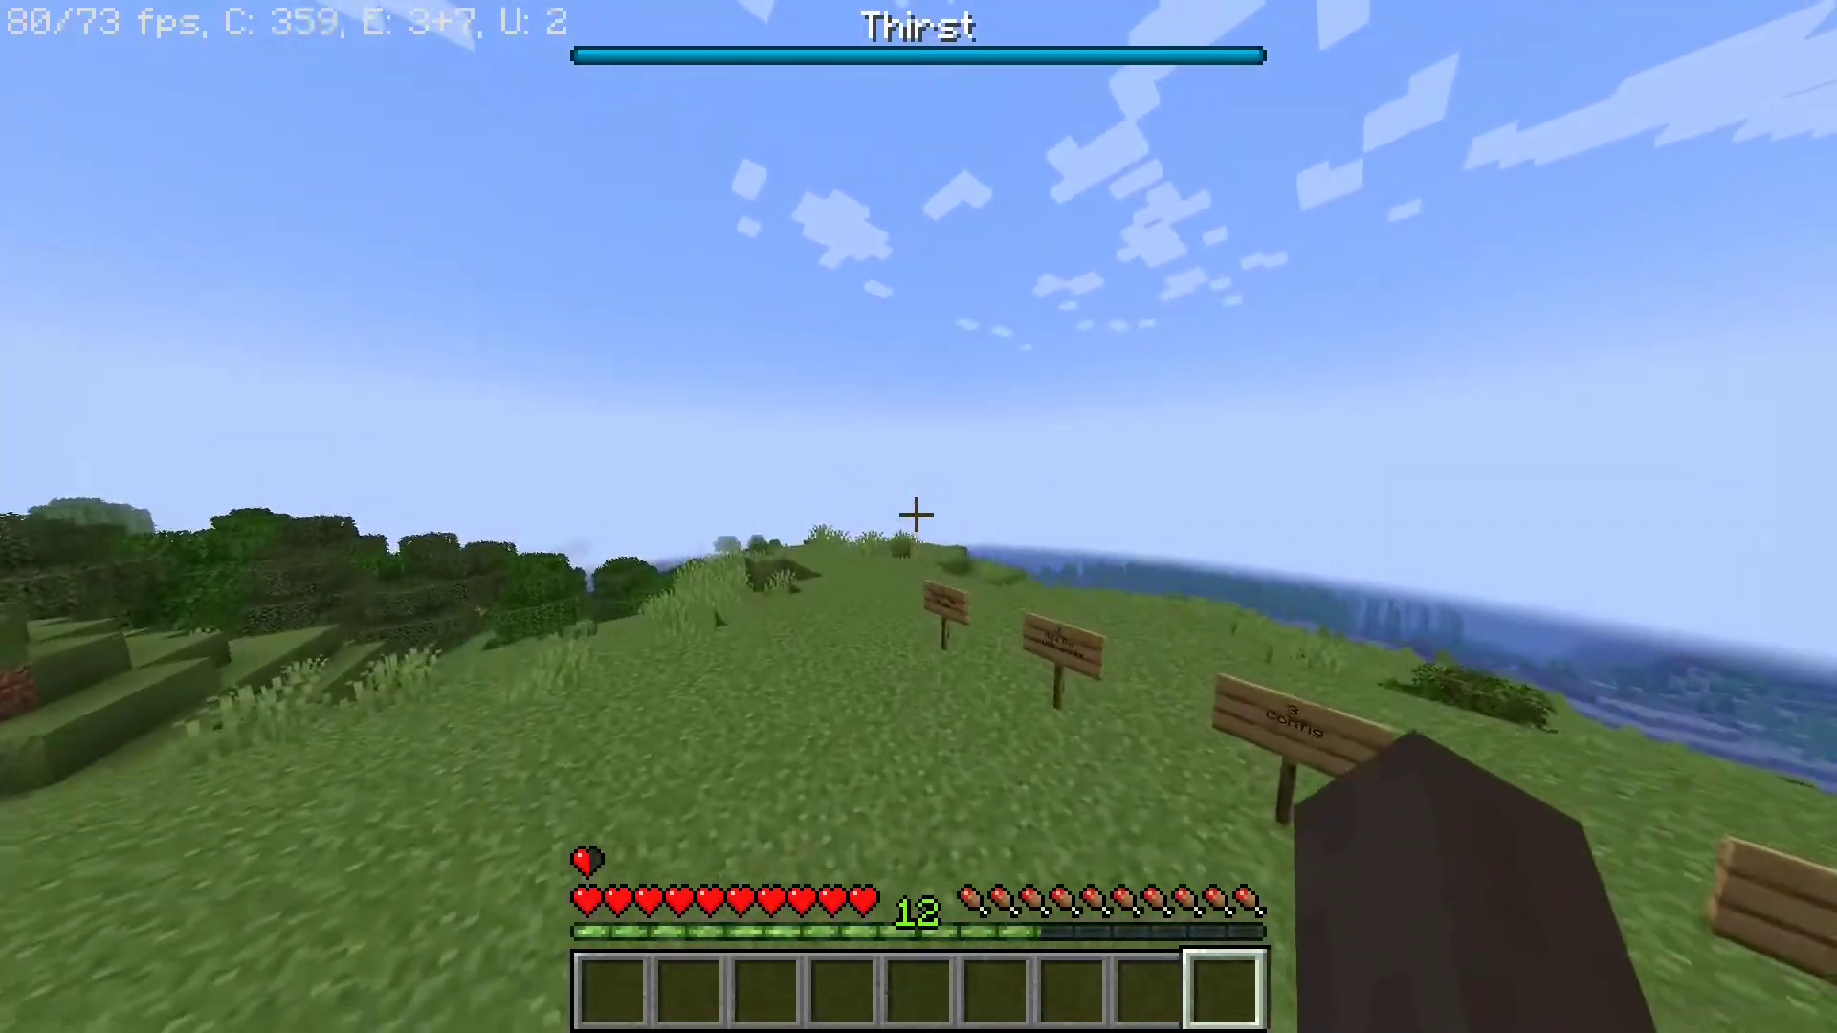
pyautogui.press('s')
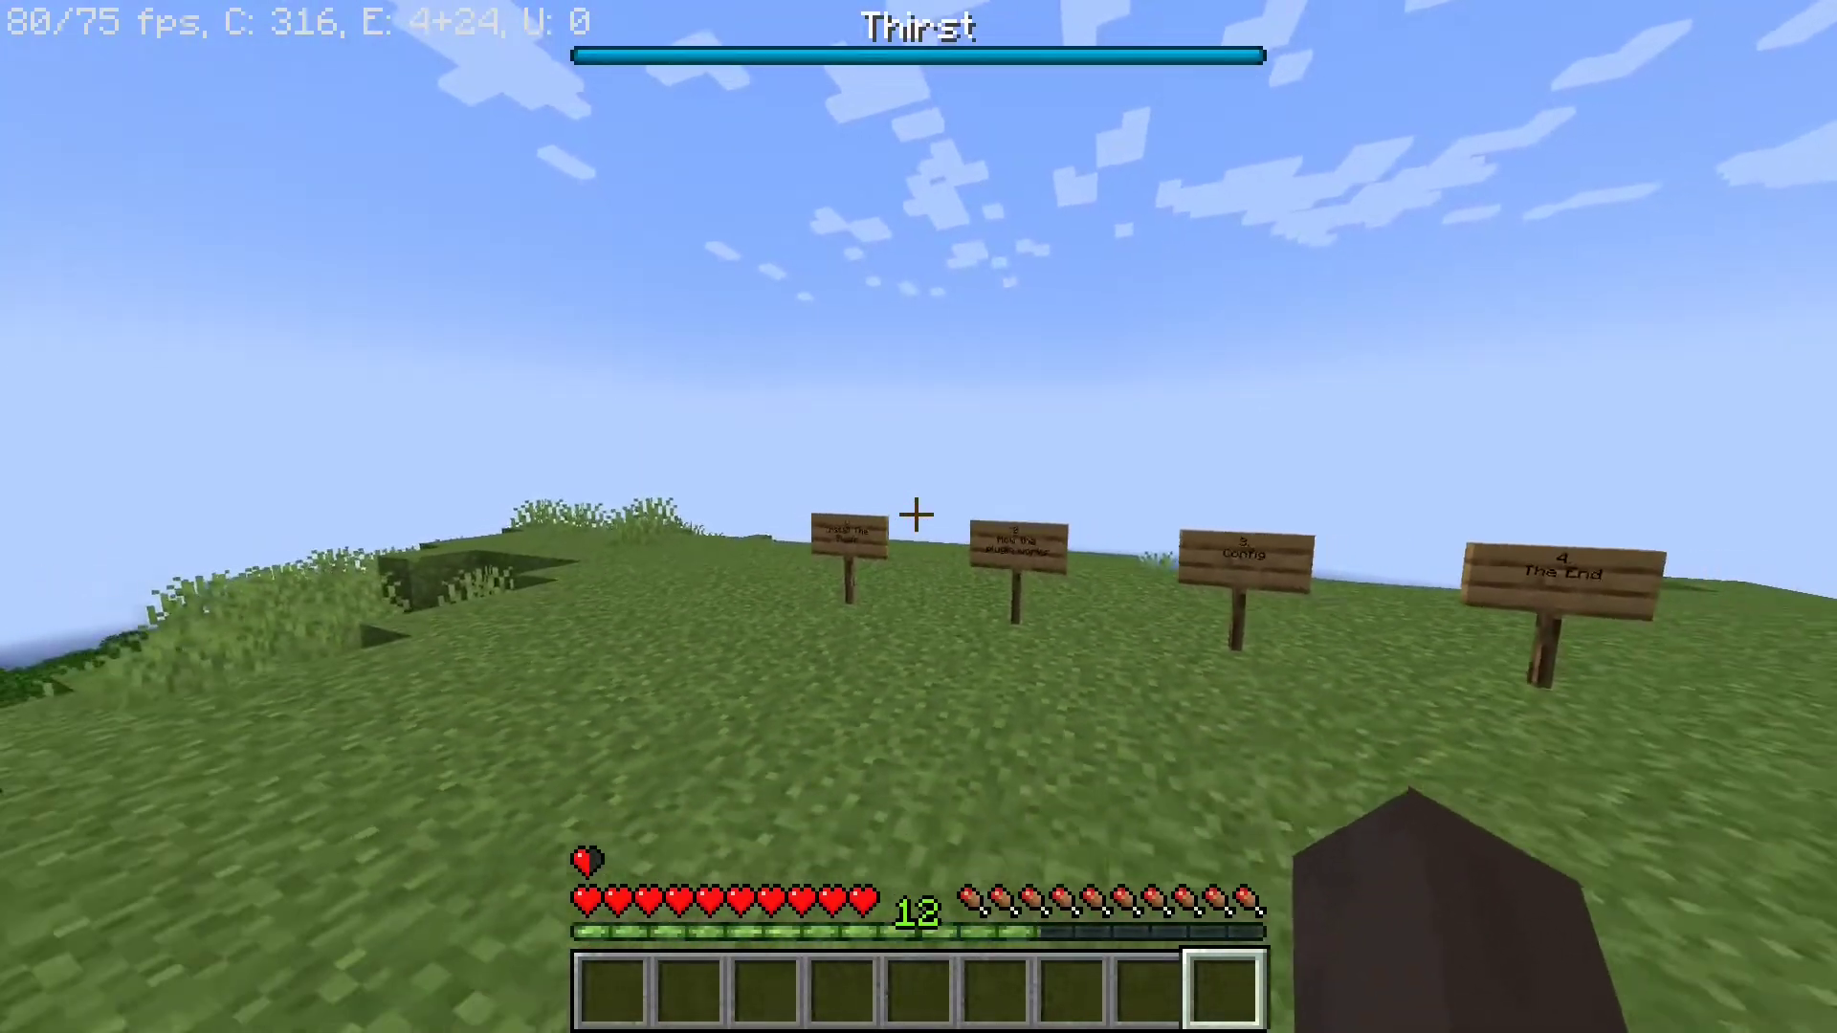
pyautogui.press('a')
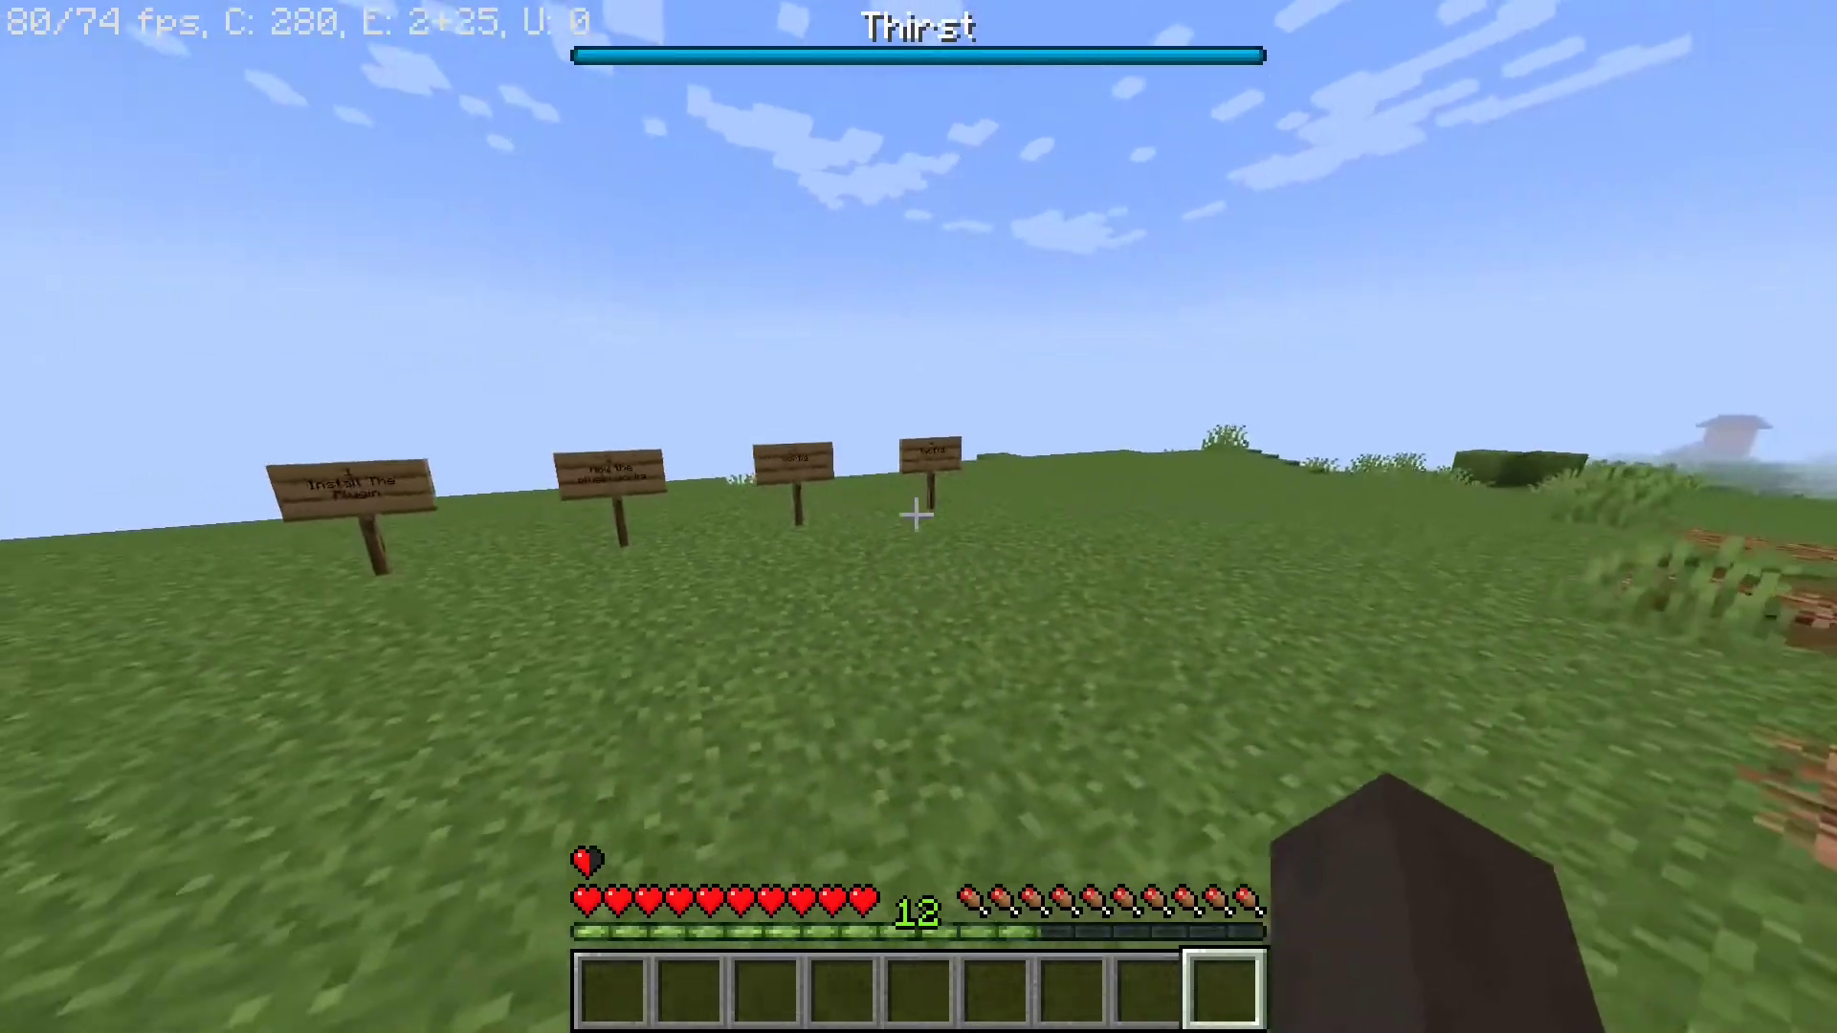
pyautogui.press('s')
pyautogui.press('w')
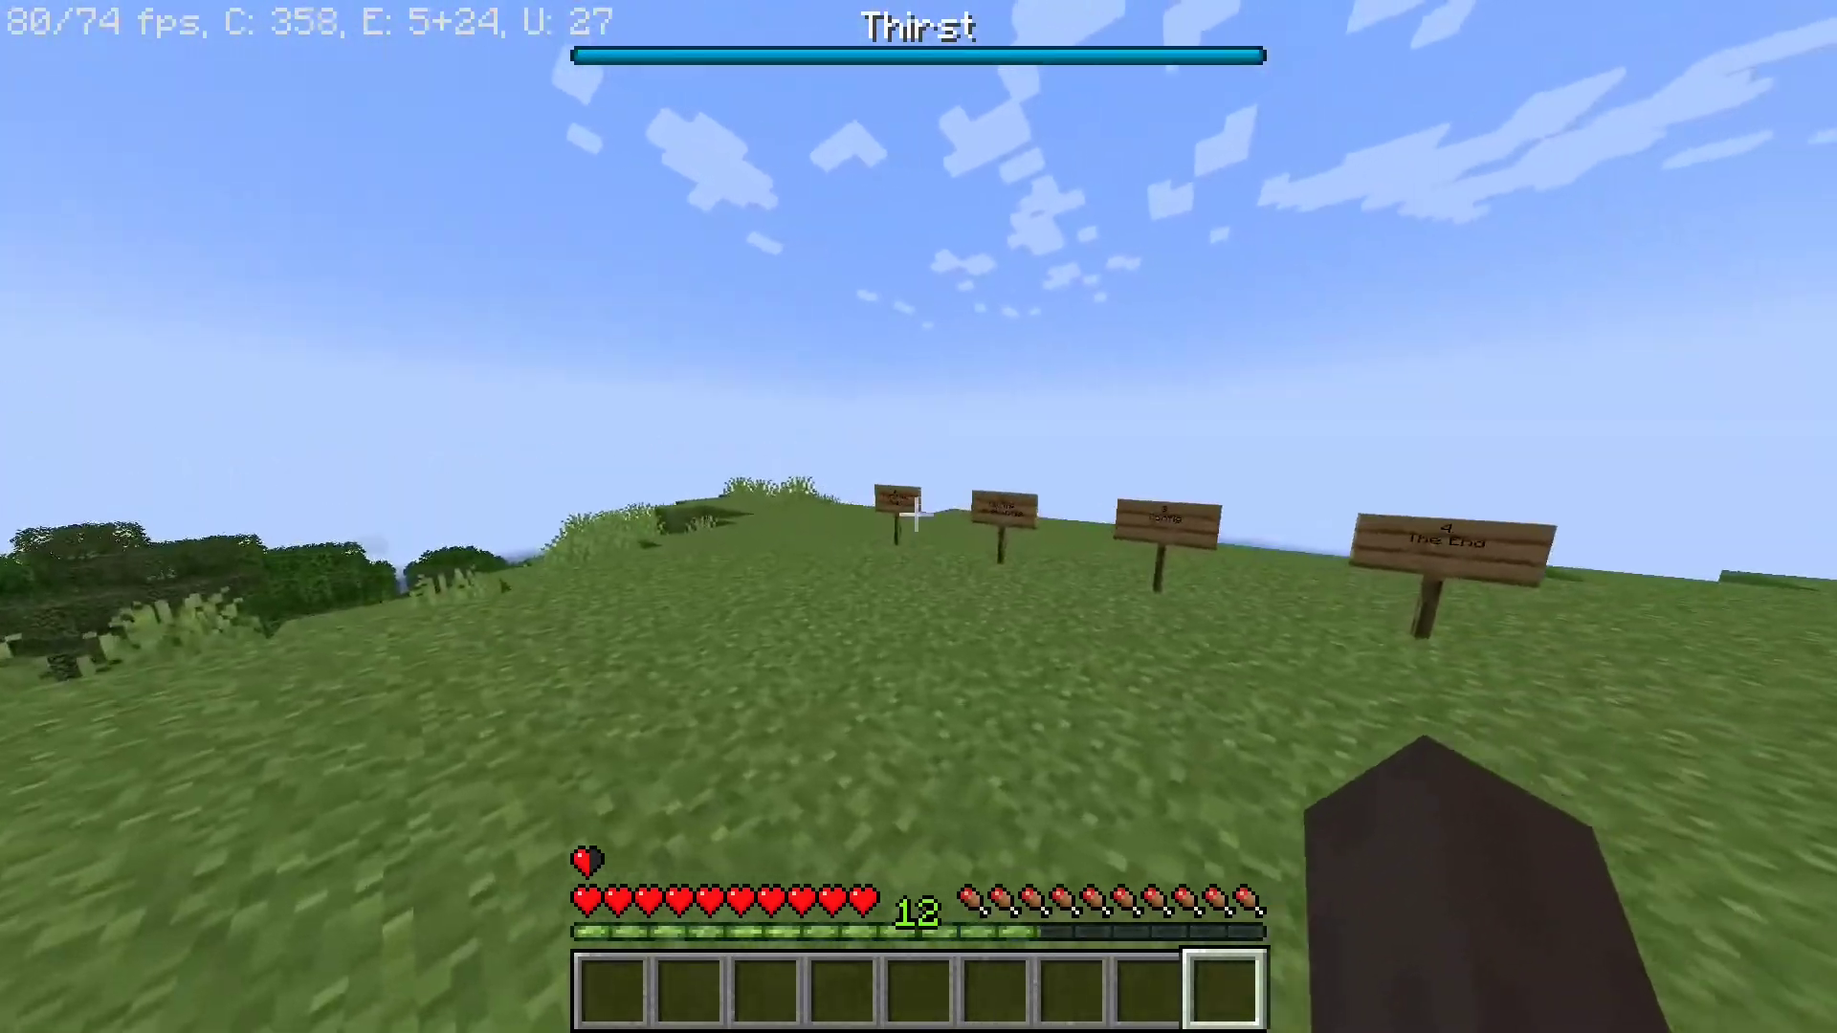
pyautogui.press('w')
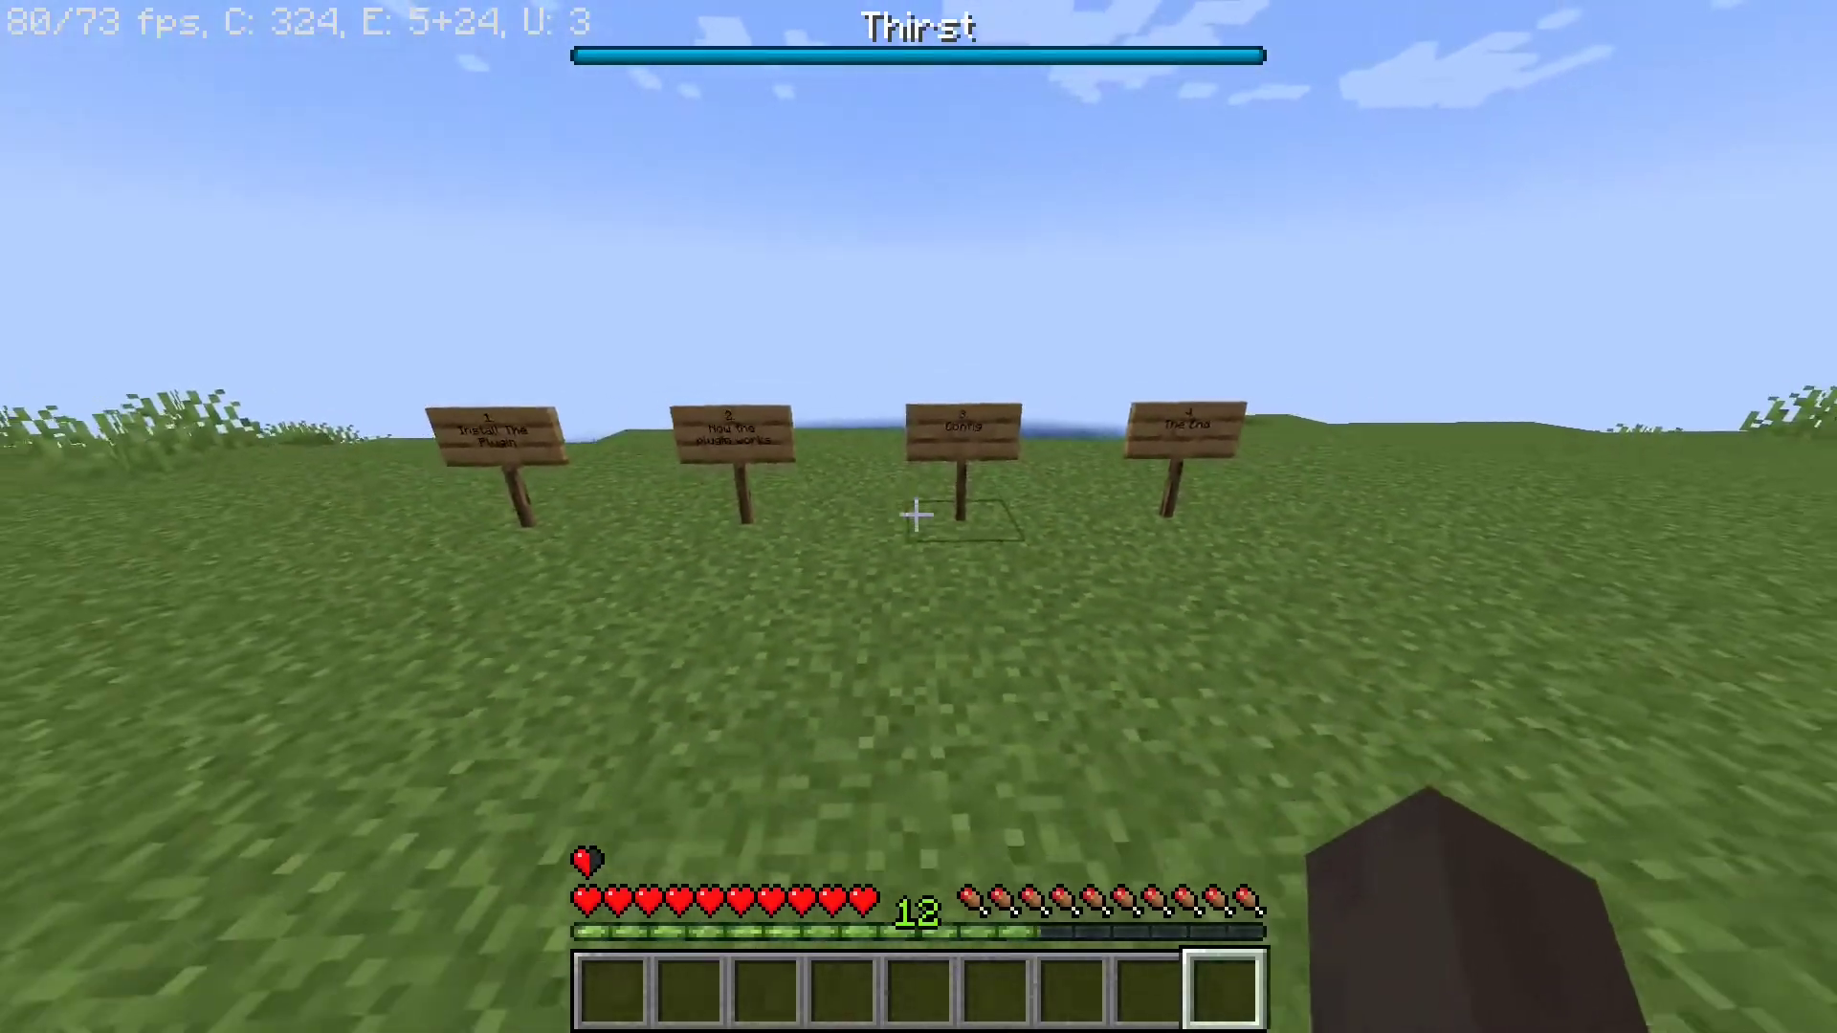
pyautogui.press('s')
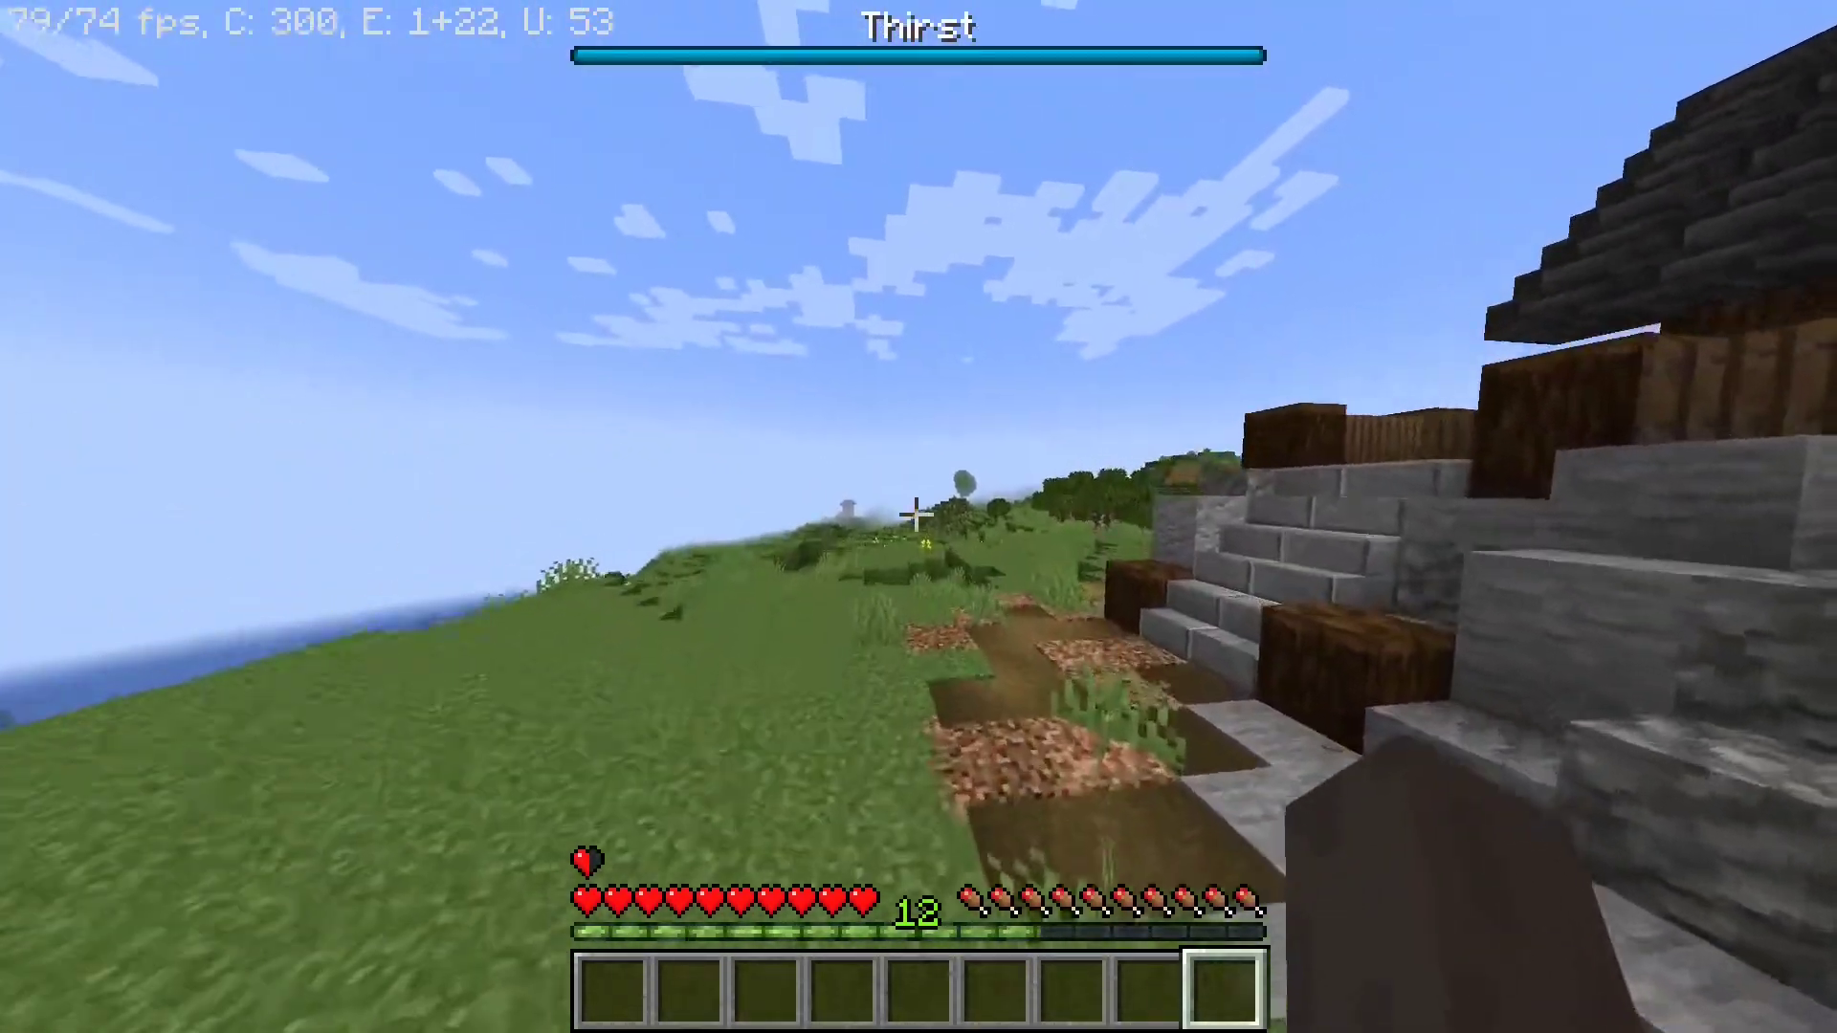
# Step: Walk across the grassy hill to examine how the Thirst bar changes, ending at the "3. Config" sign
pyautogui.press('w')
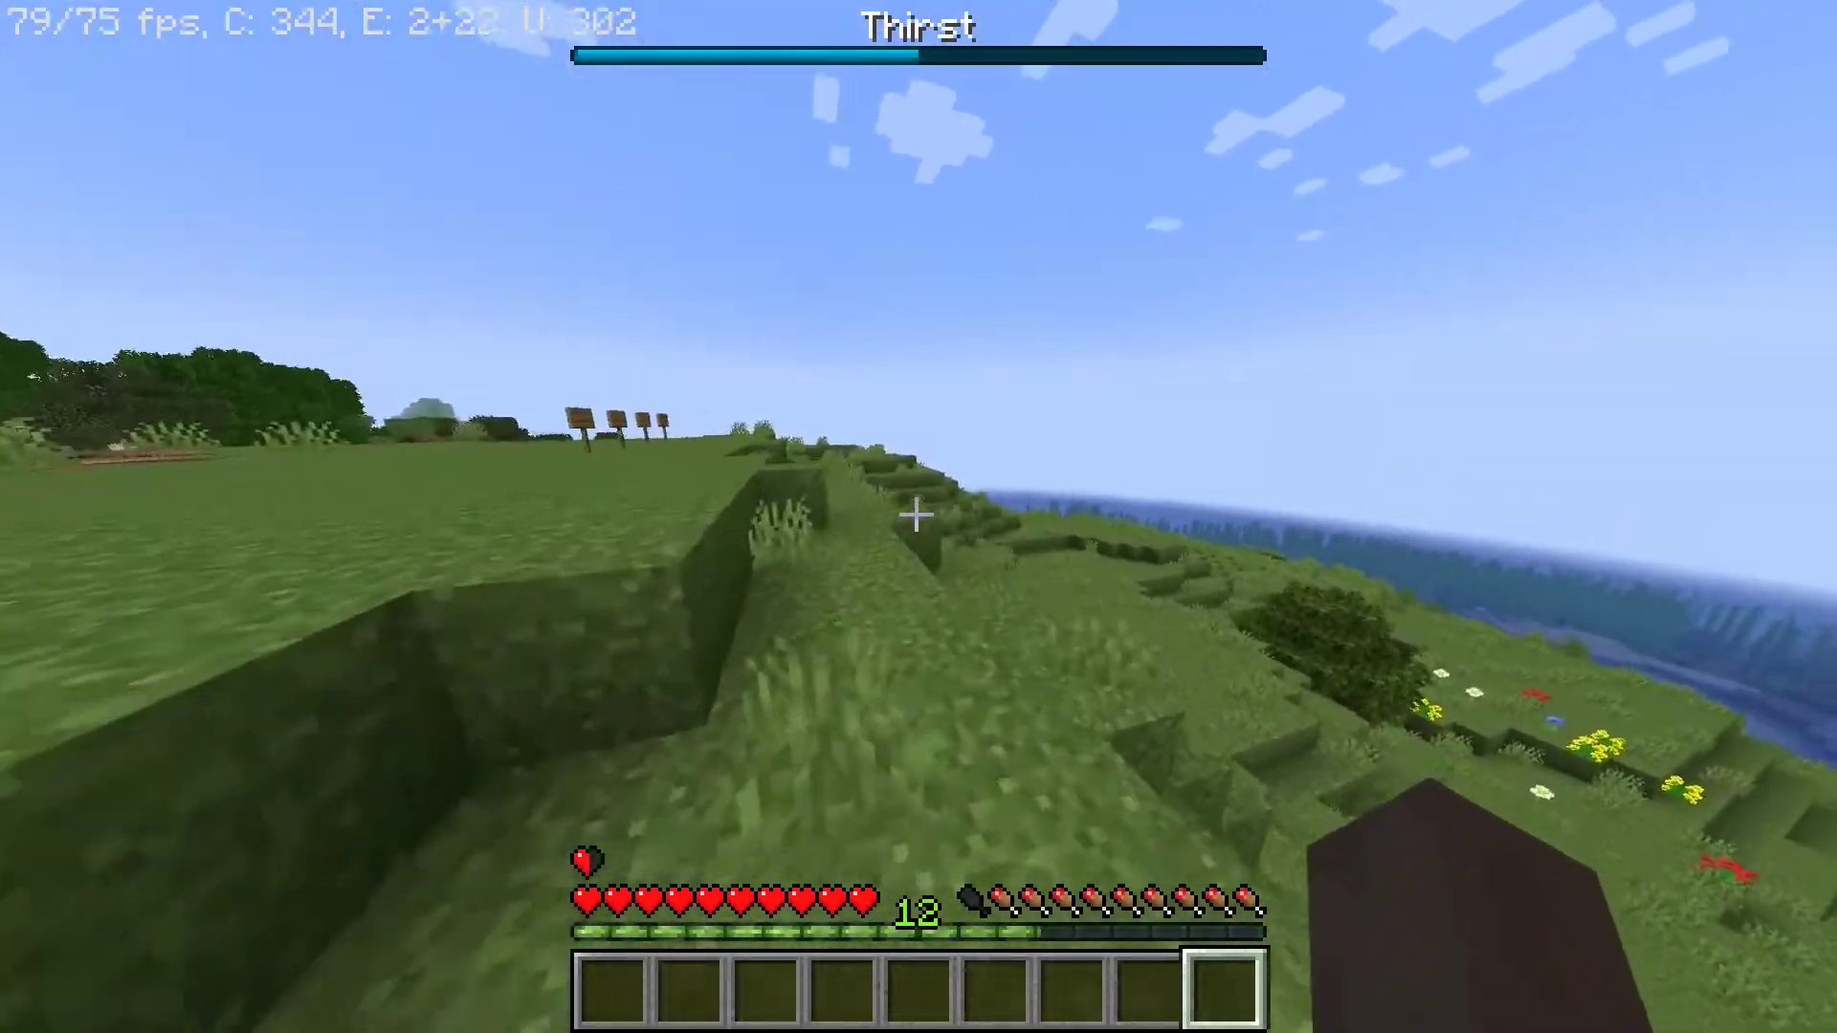
pyautogui.press('w')
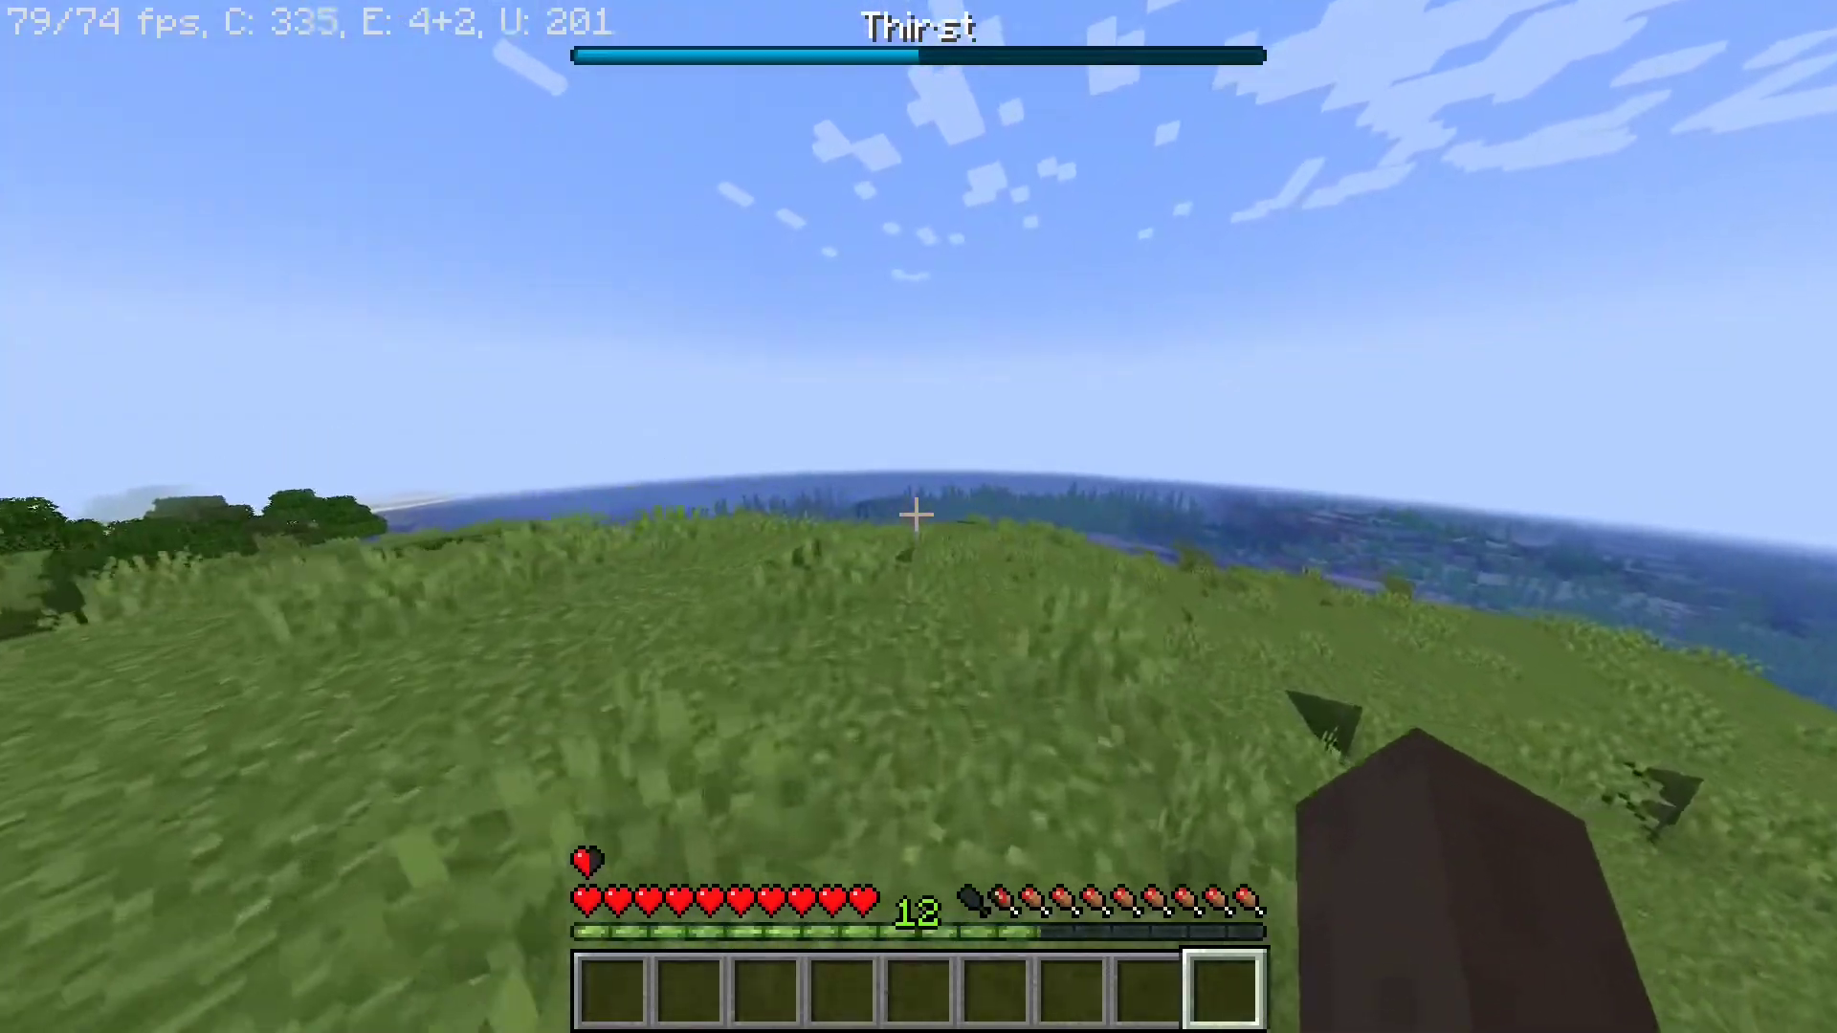
pyautogui.press('5')
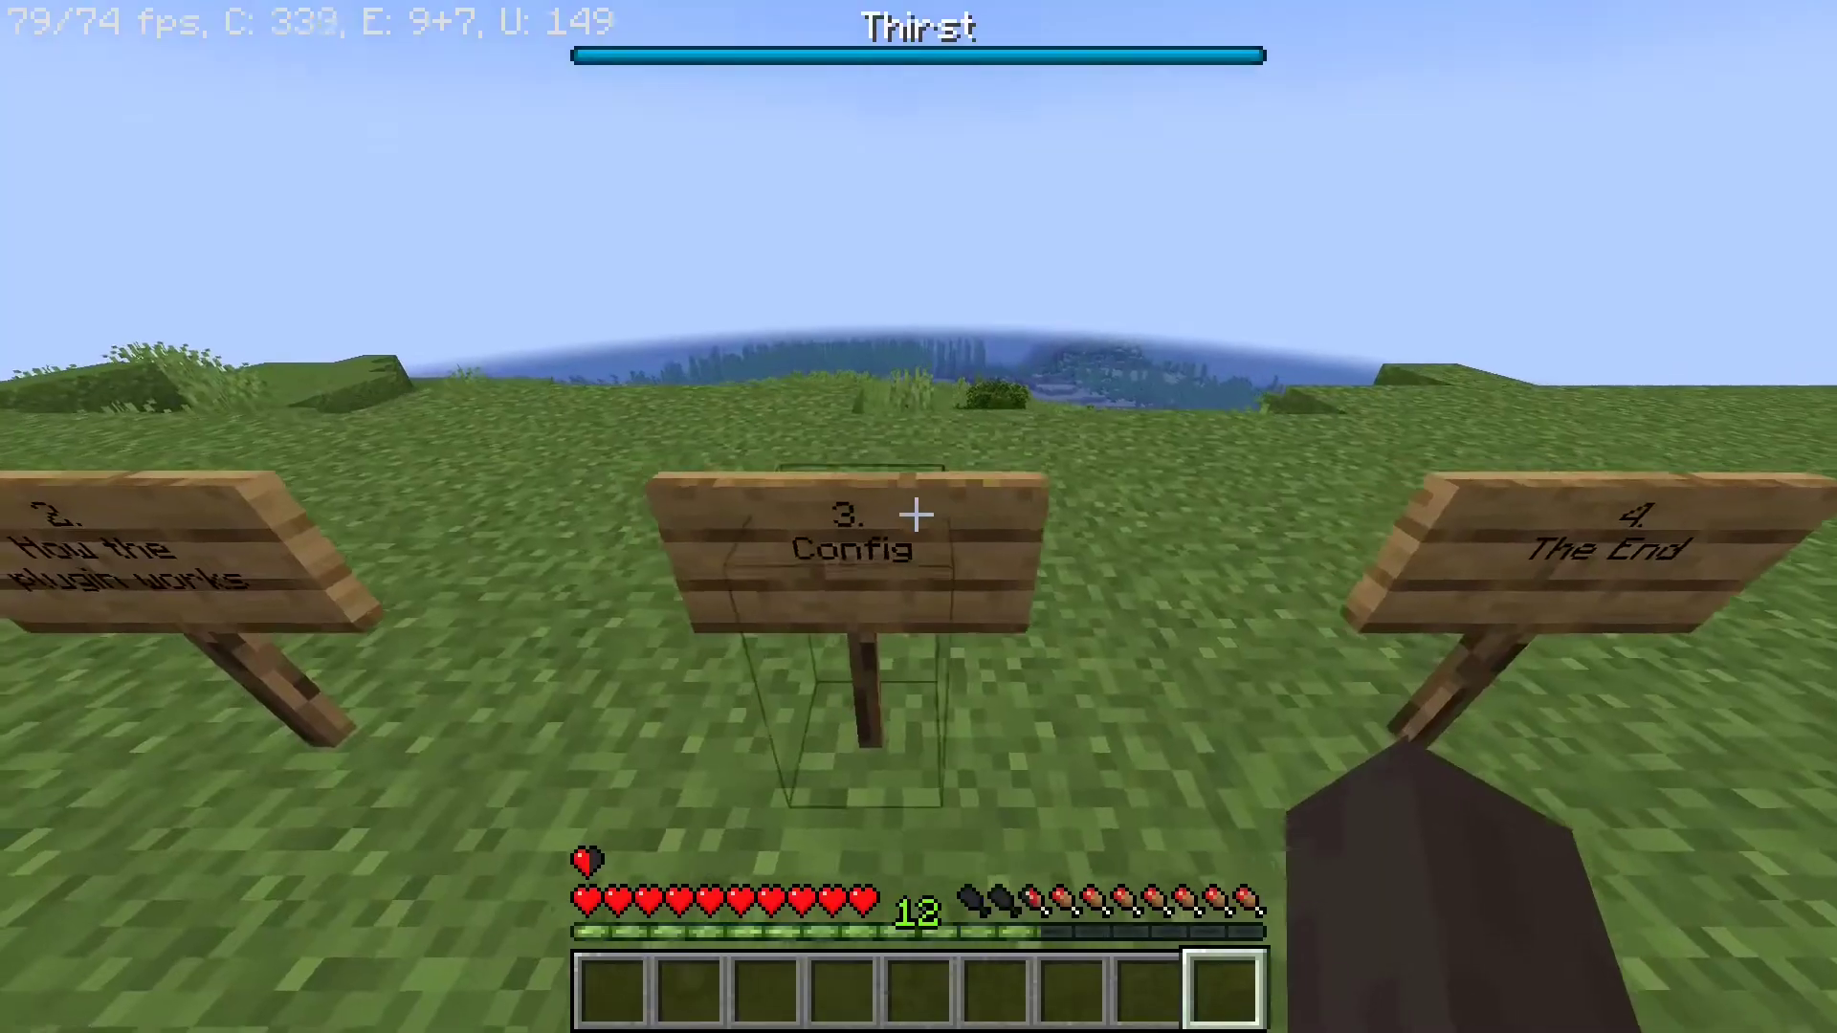
pyautogui.press('a')
pyautogui.press('s')
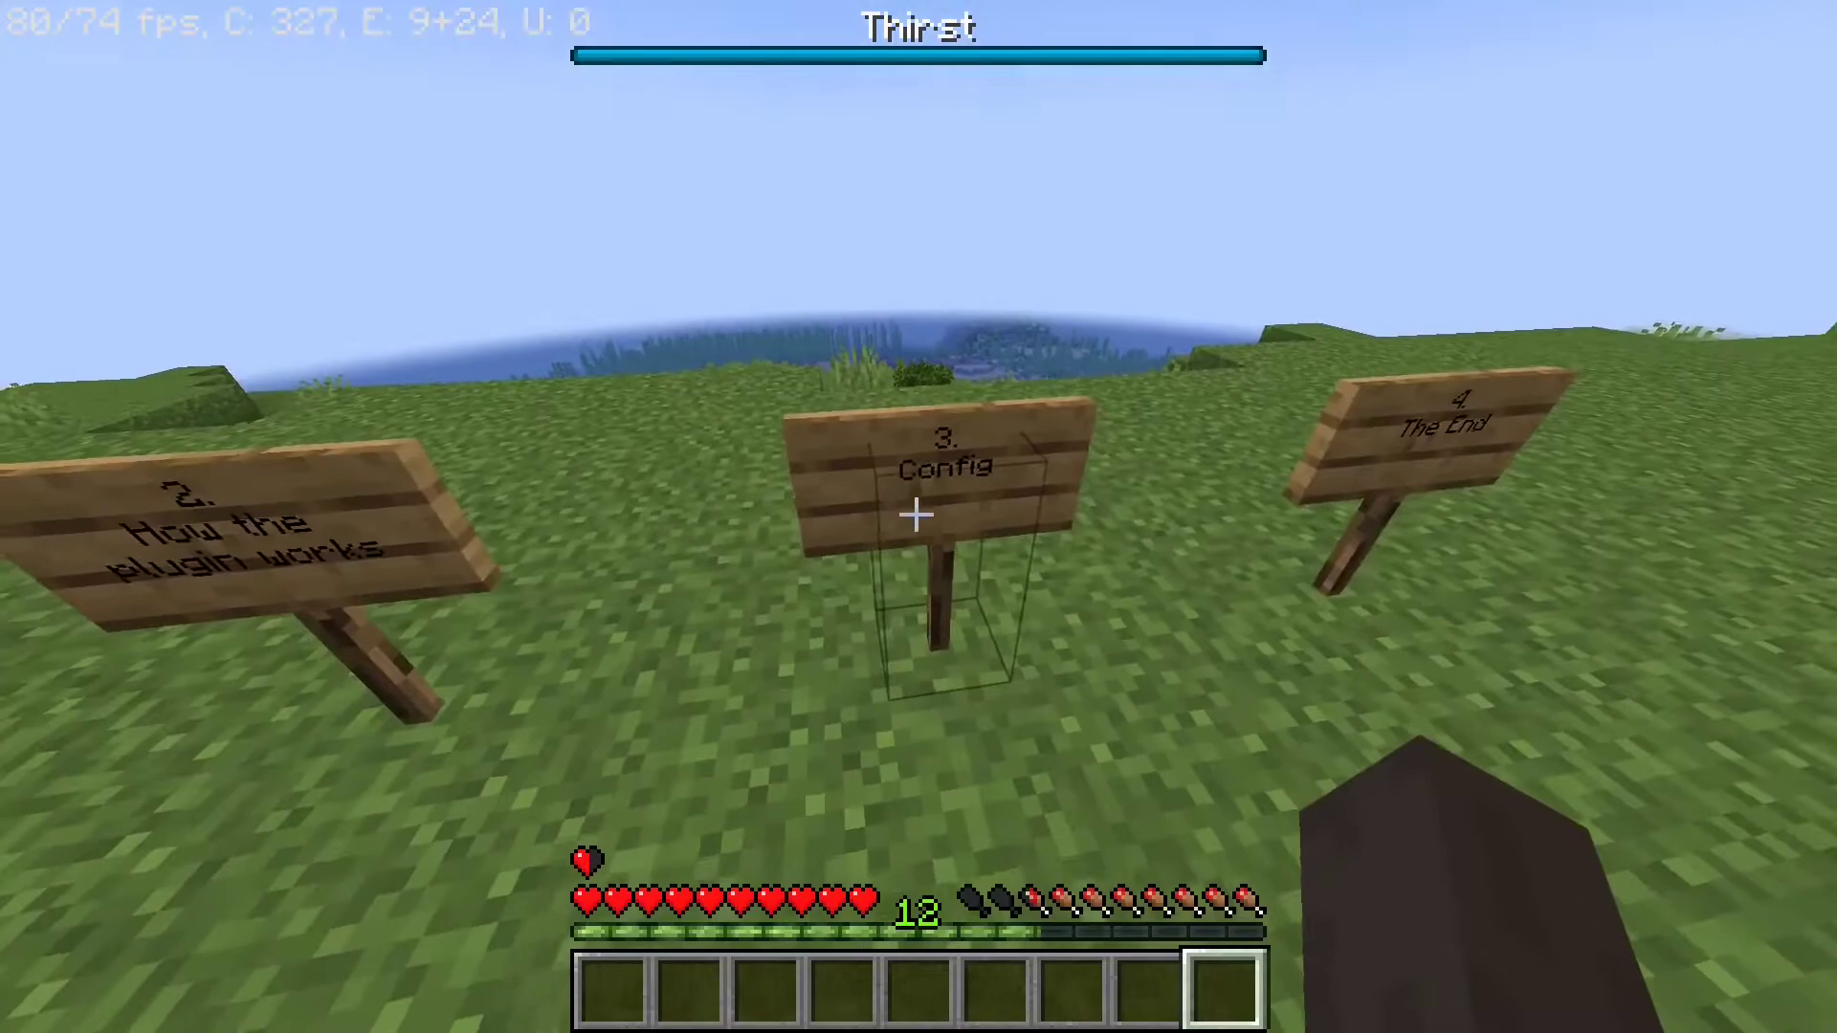
pyautogui.press('w')
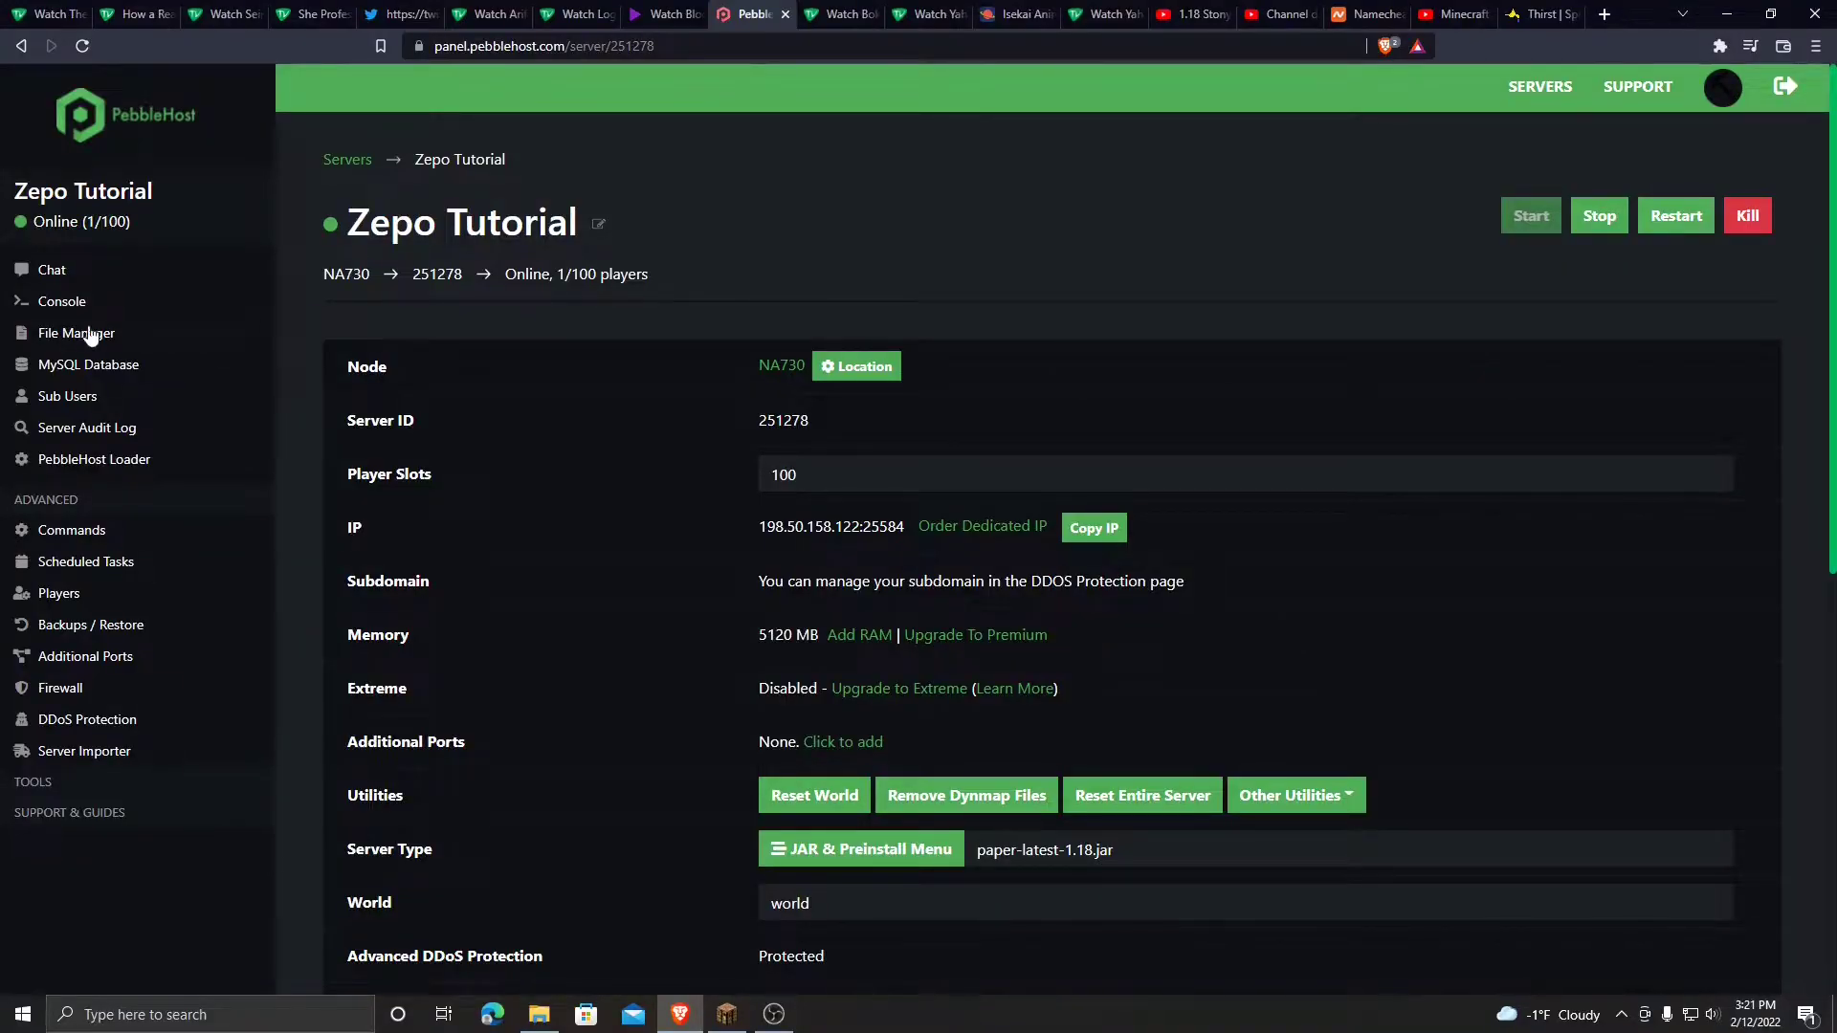
# Step: In the PebbleHost file manager, open config.yml from the Thirst folder inside plugins
pyautogui.click(91, 335)
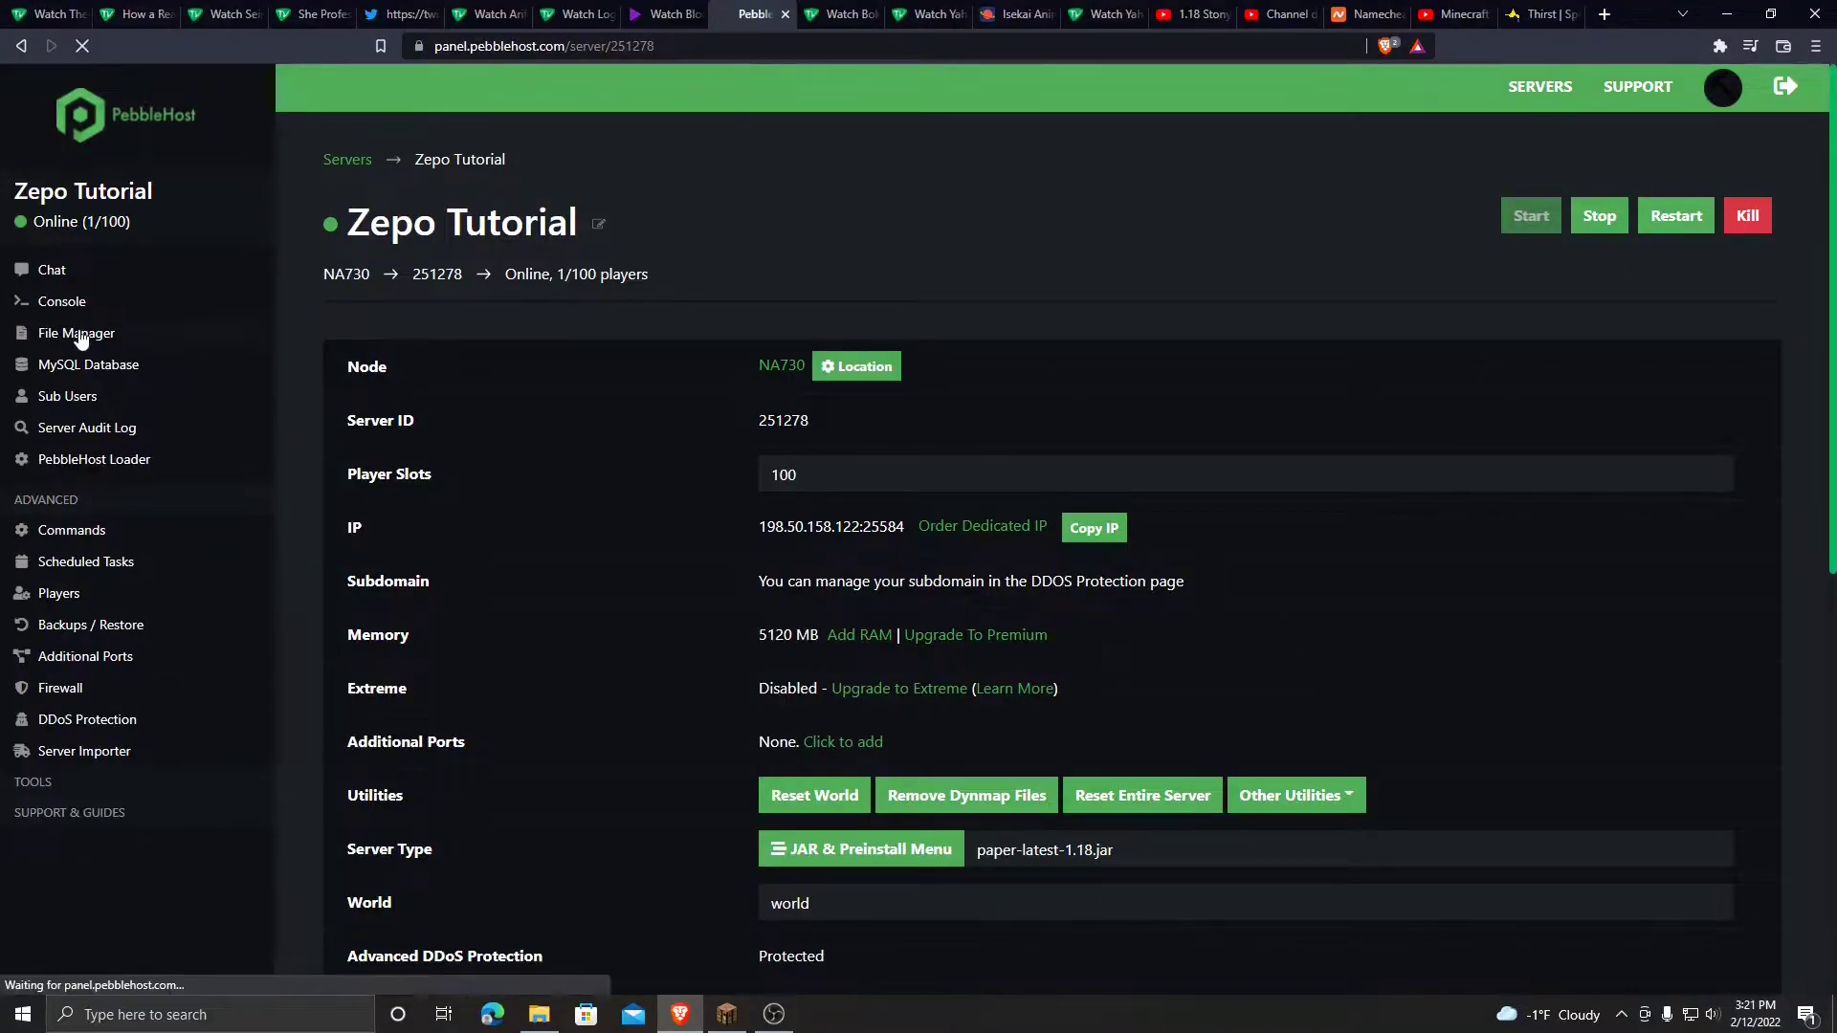
pyautogui.click(442, 459)
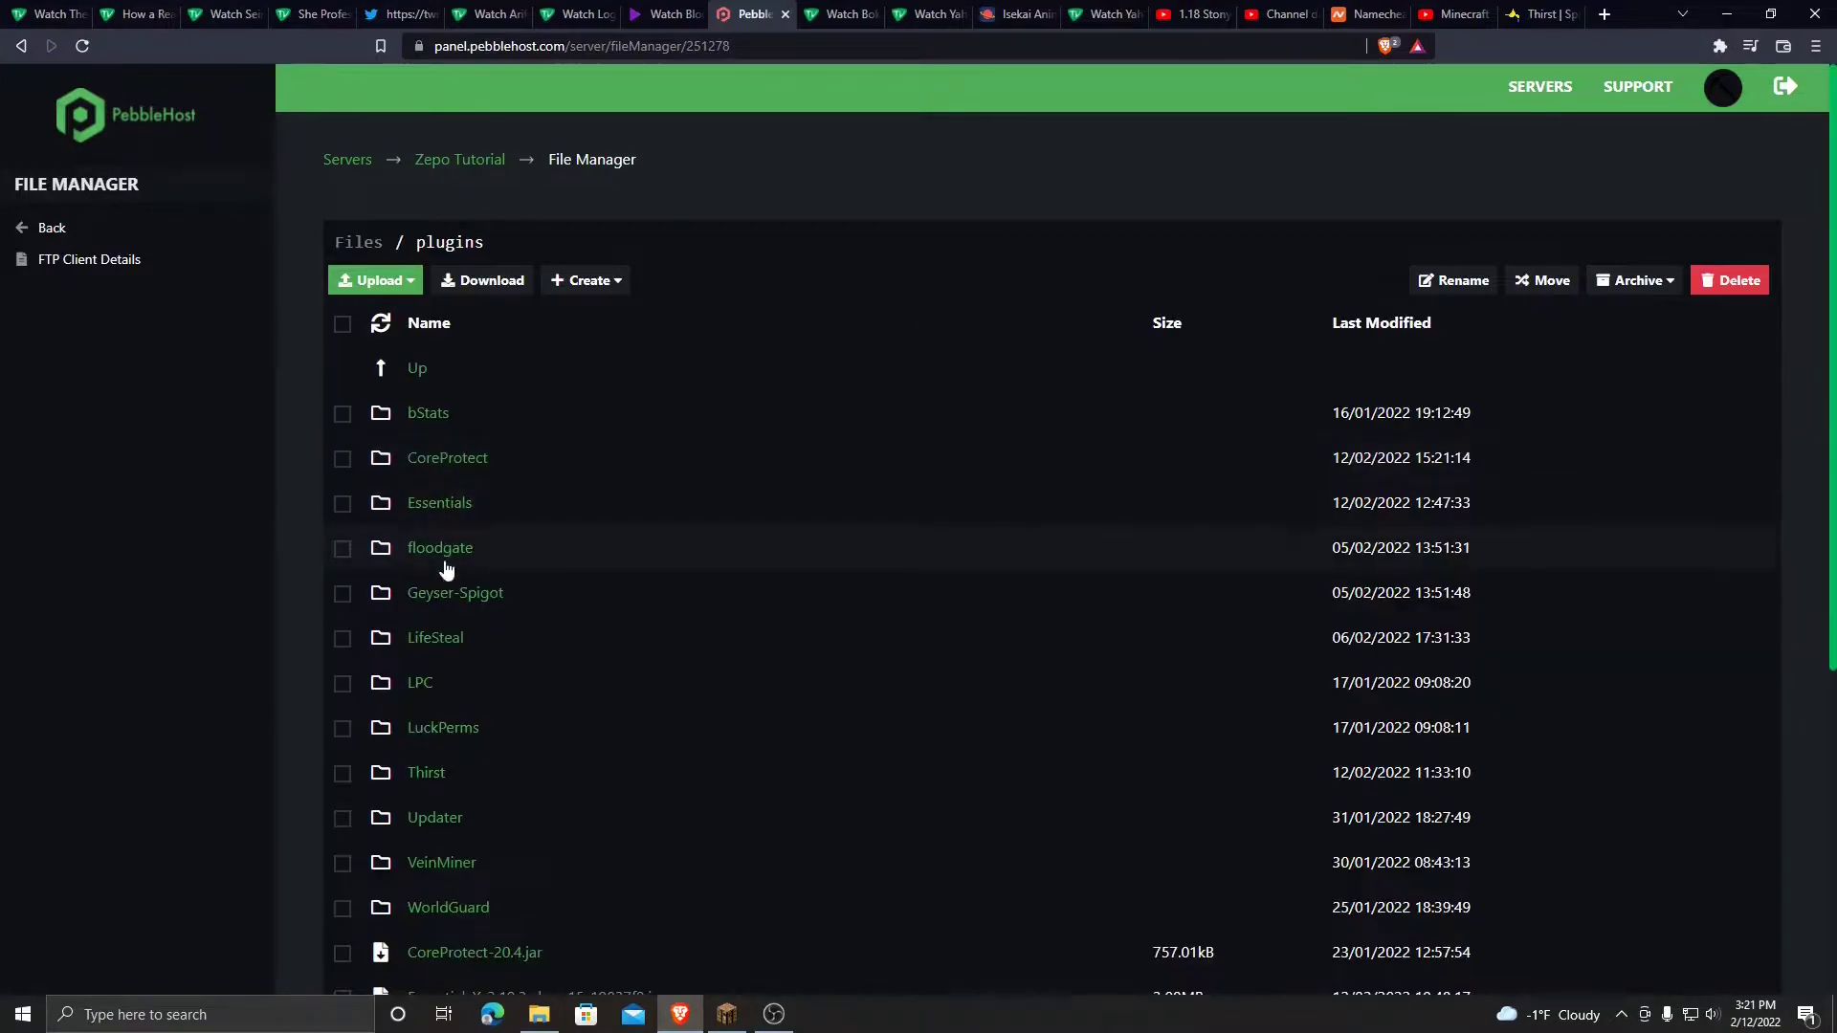
pyautogui.click(429, 773)
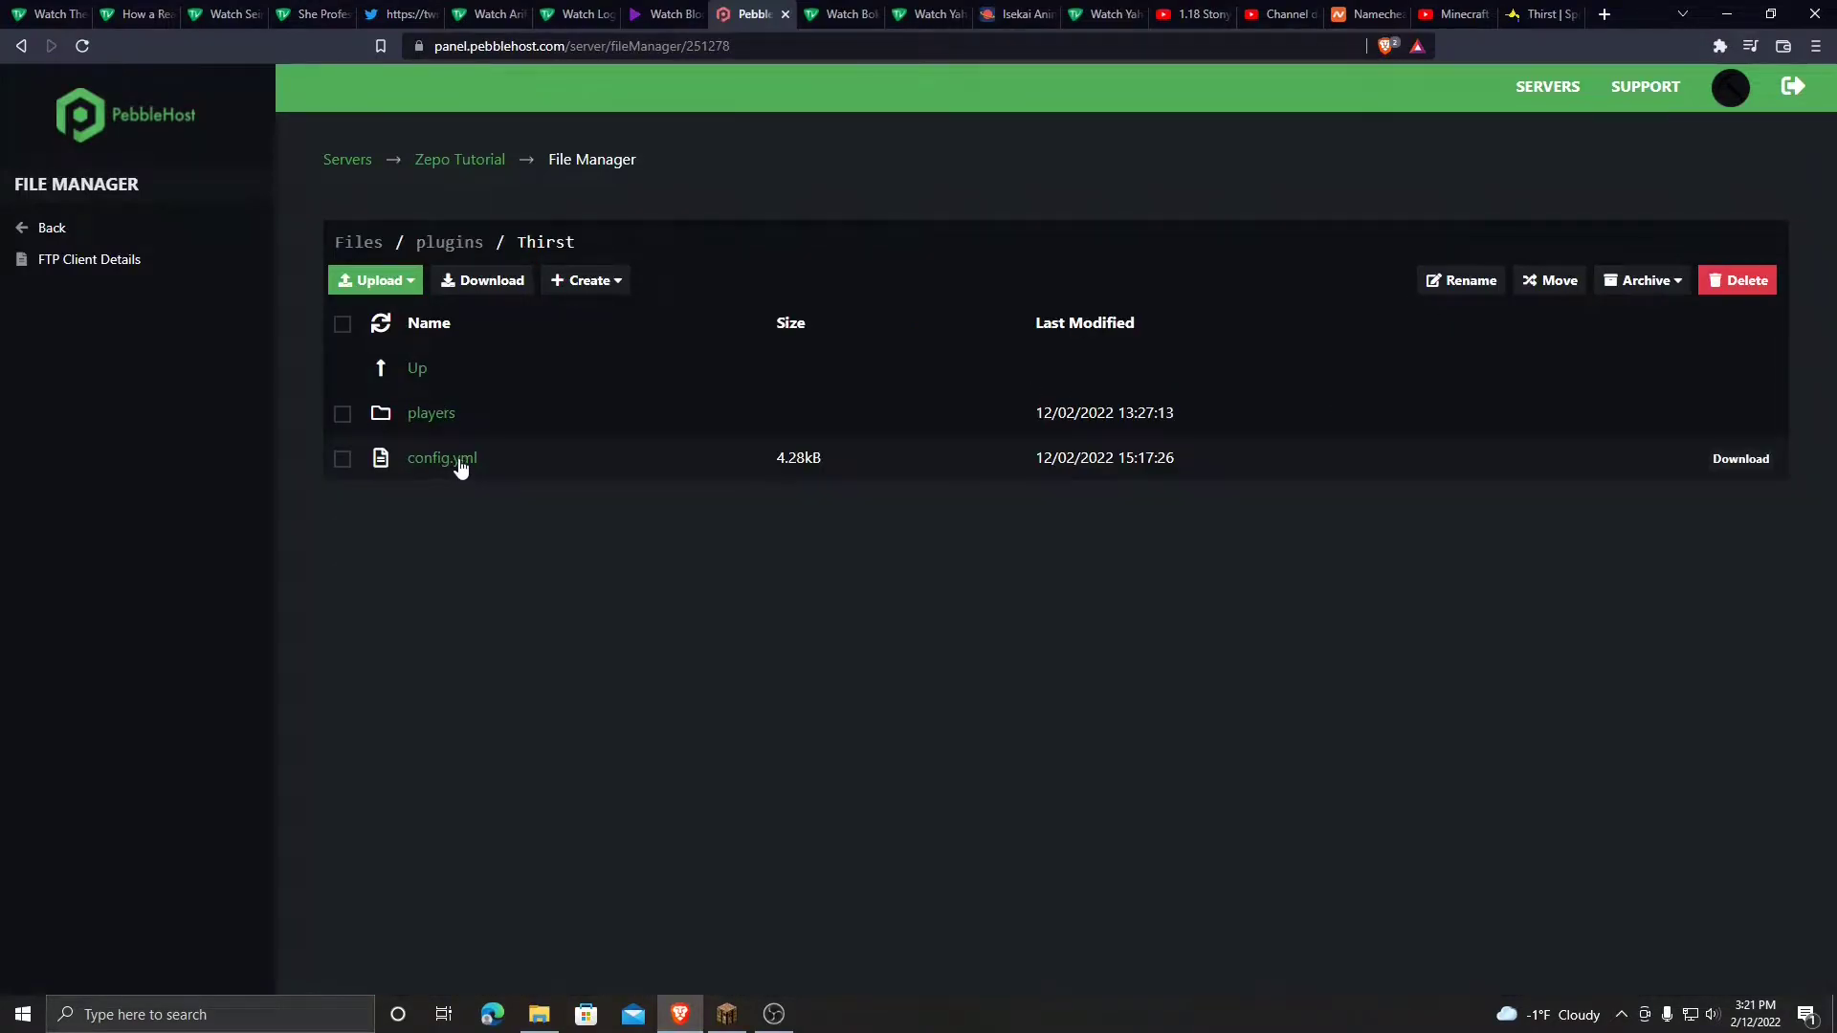
pyautogui.click(442, 459)
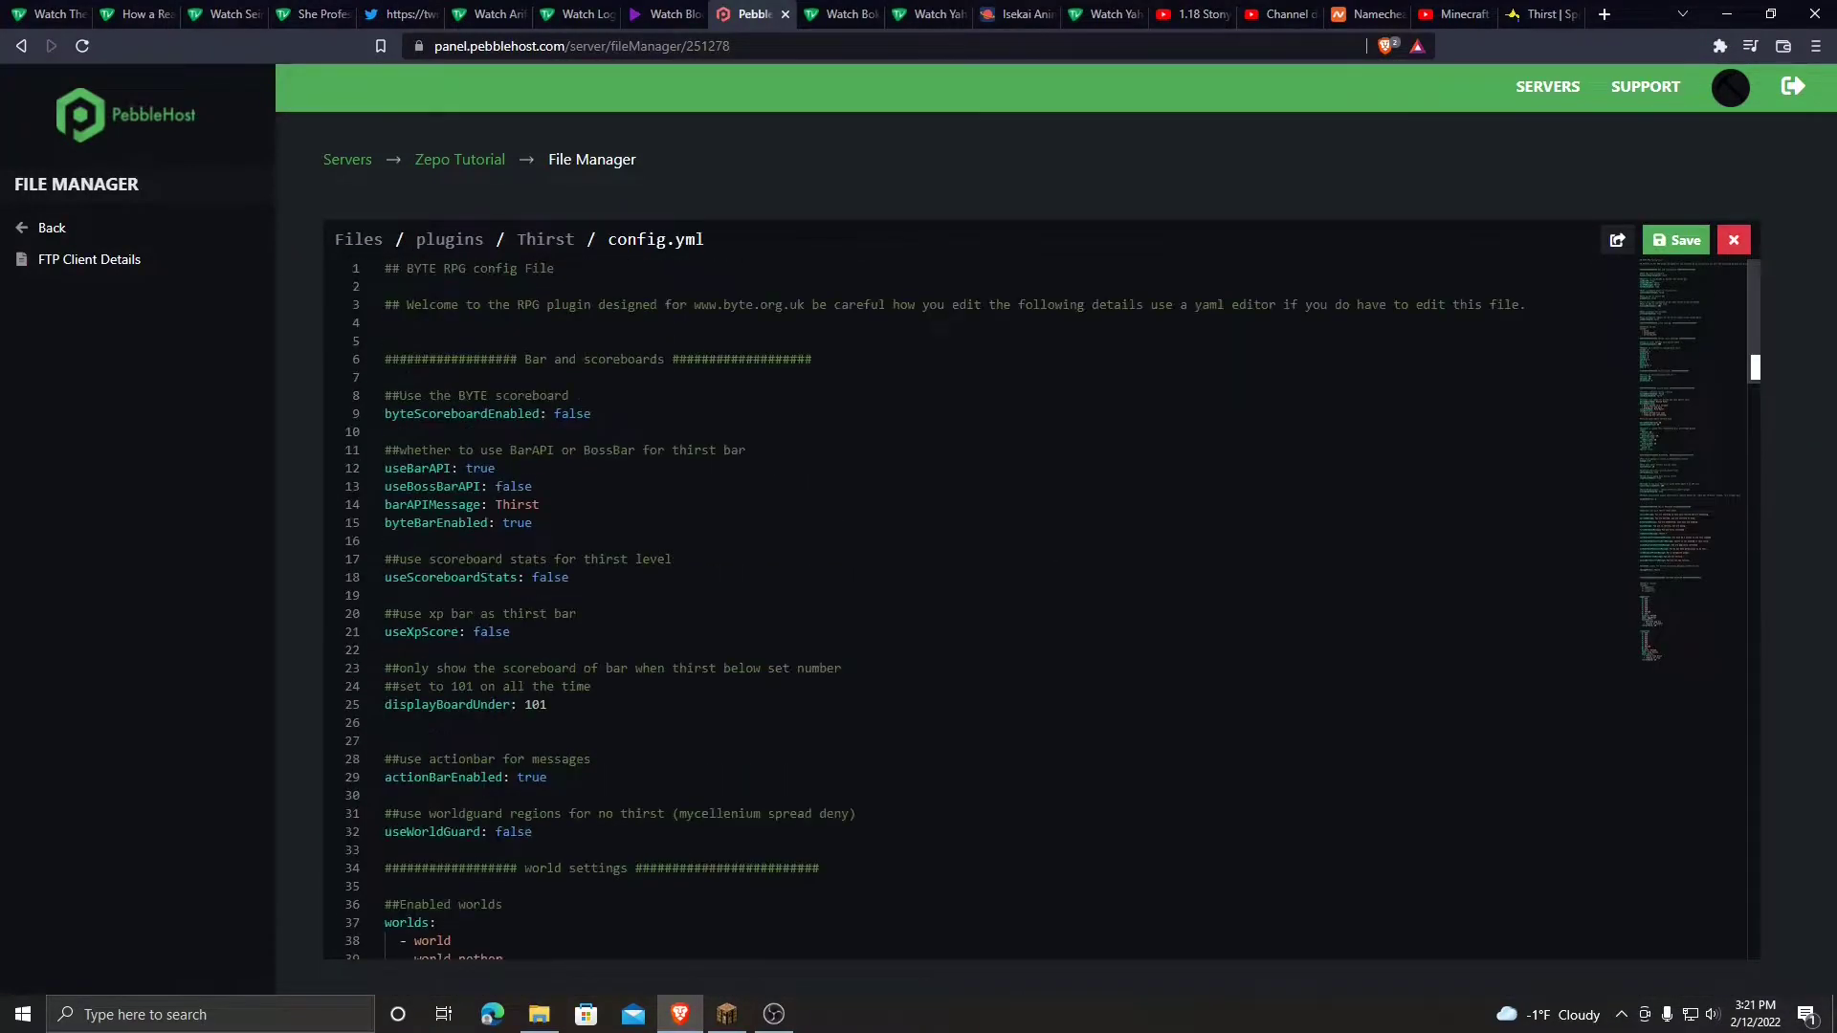
# Step: Examine the bar and scoreboard options in config.yml, from byteScoreboardEnabled and useBarAPI down to useWorldGuard
pyautogui.moveTo(602, 413); pyautogui.dragTo(553, 414)
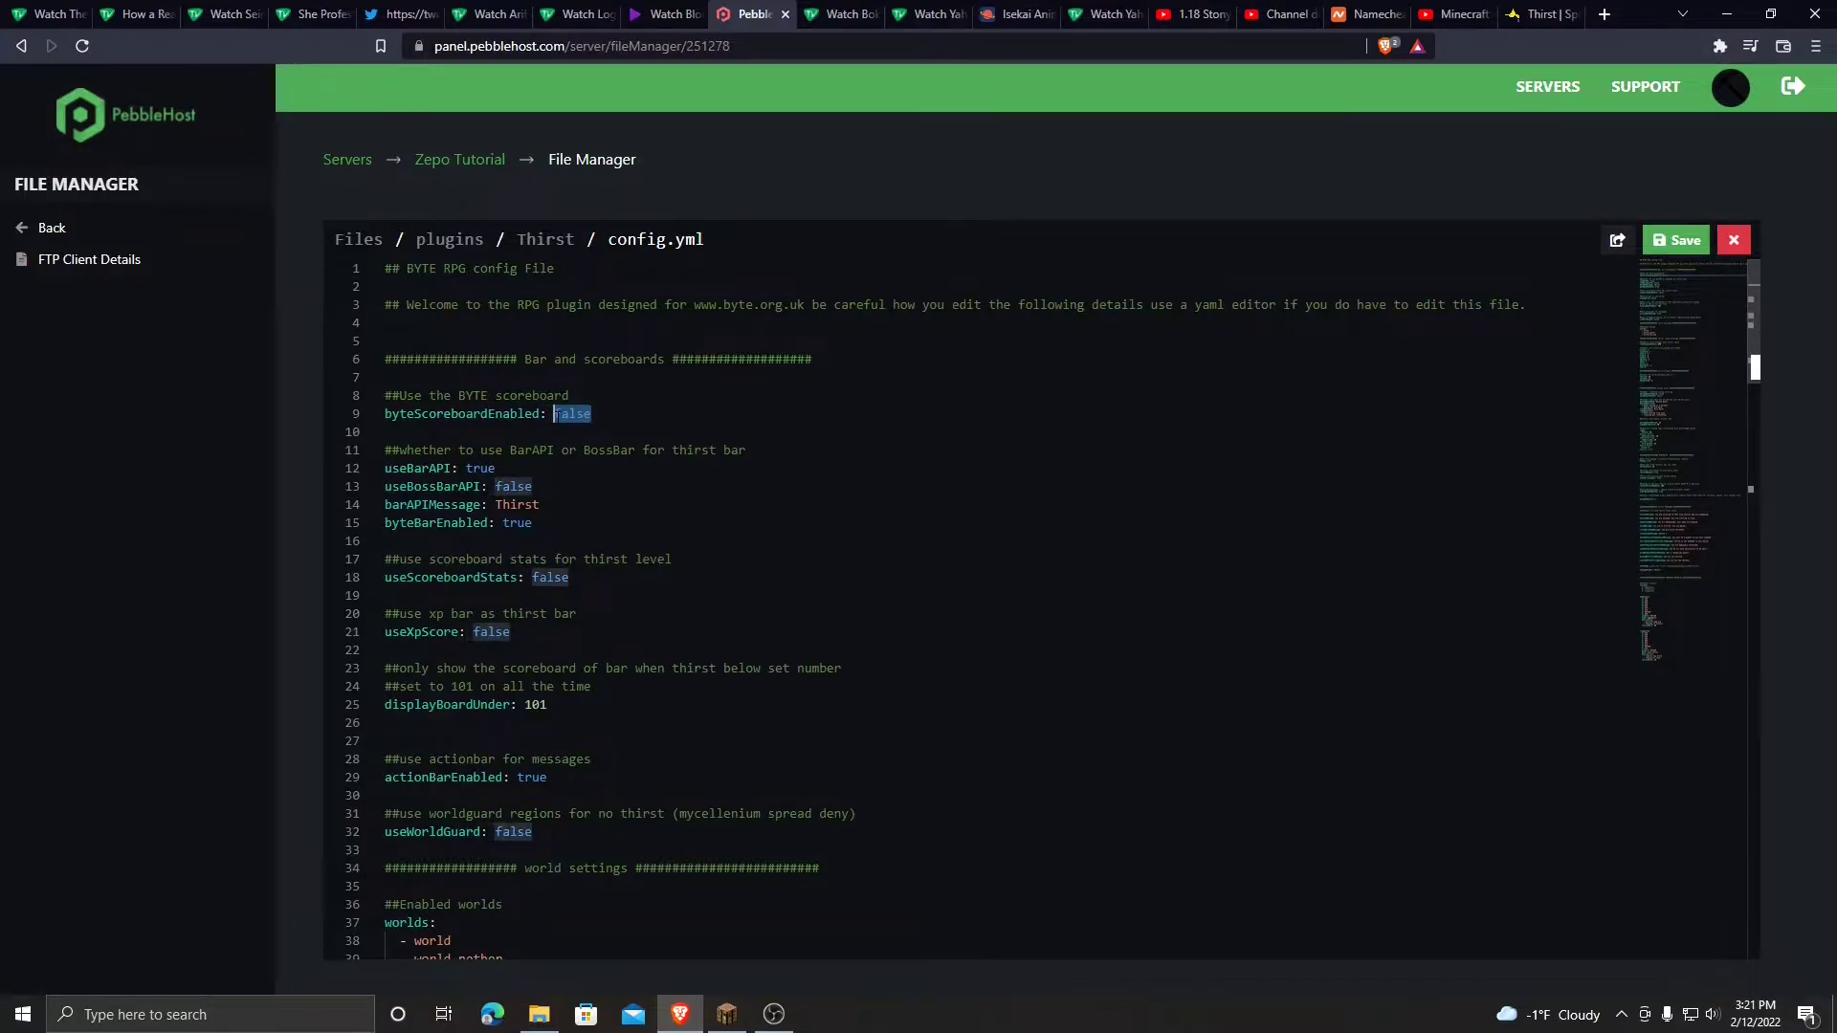
pyautogui.click(494, 468)
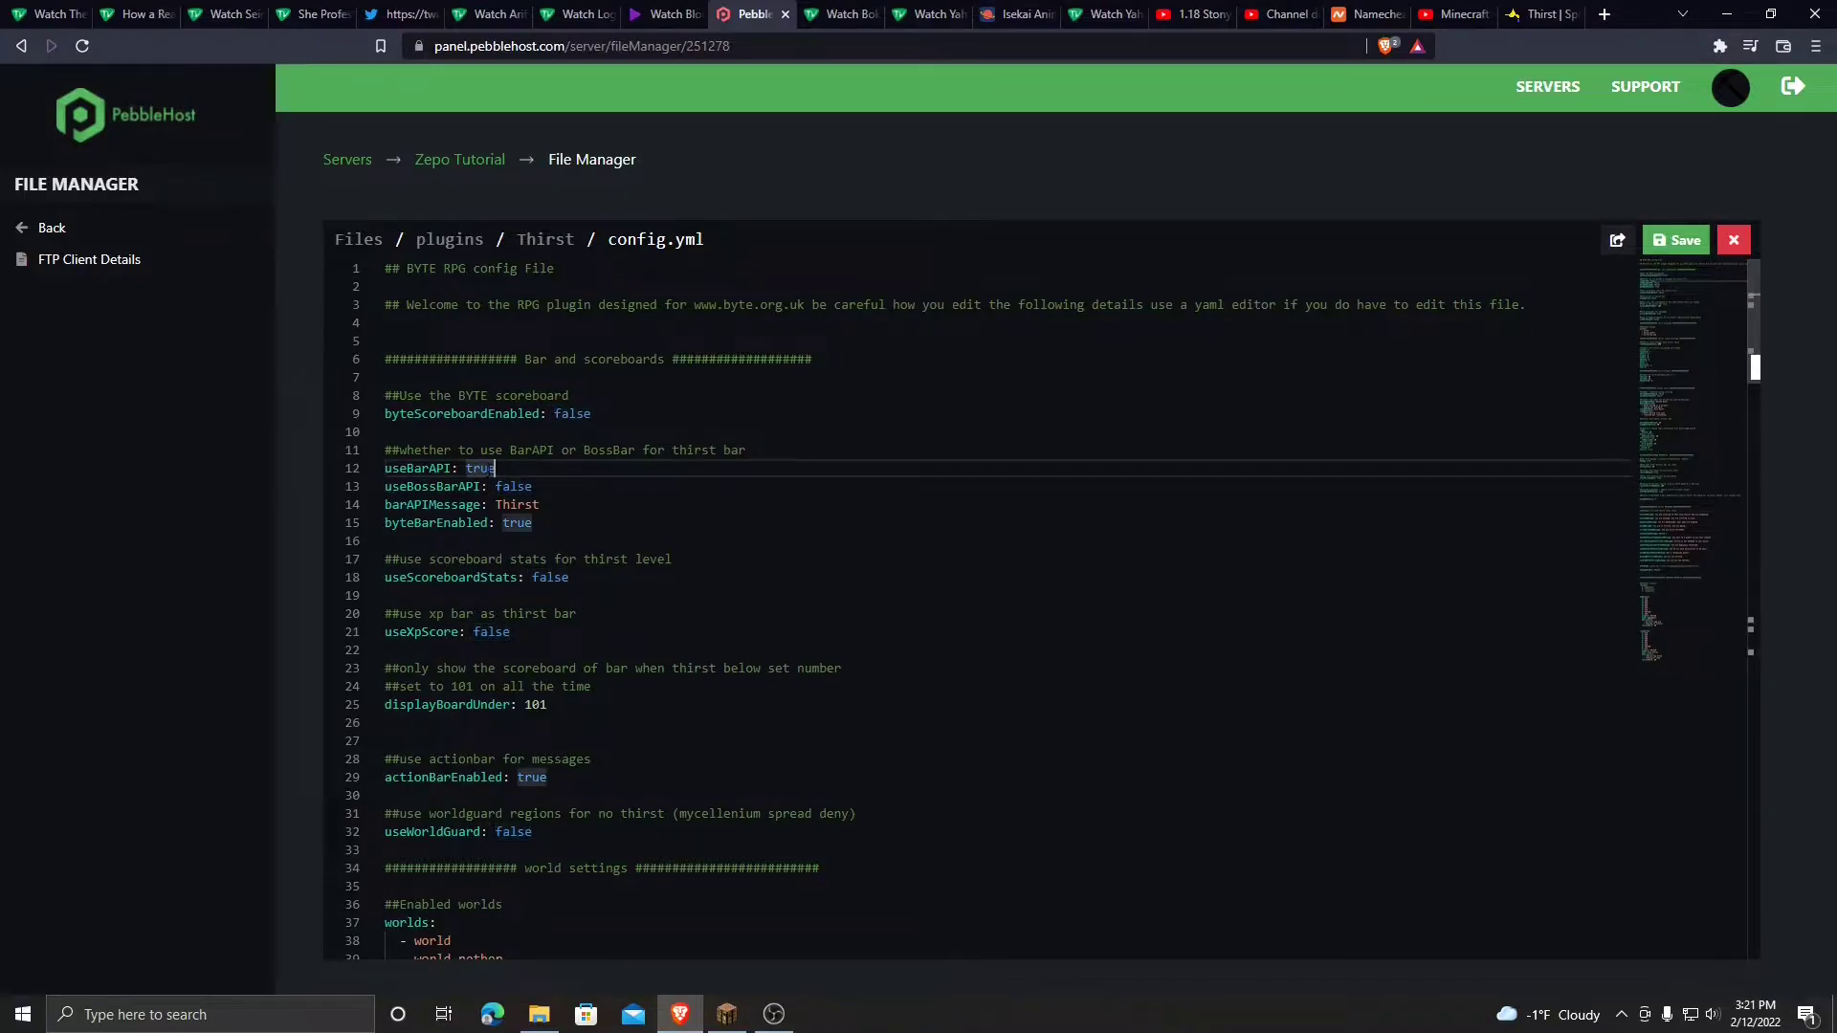
pyautogui.moveTo(495, 468)
pyautogui.mouseDown()
pyautogui.moveTo(412, 468)
pyautogui.moveTo(482, 468)
pyautogui.mouseUp()
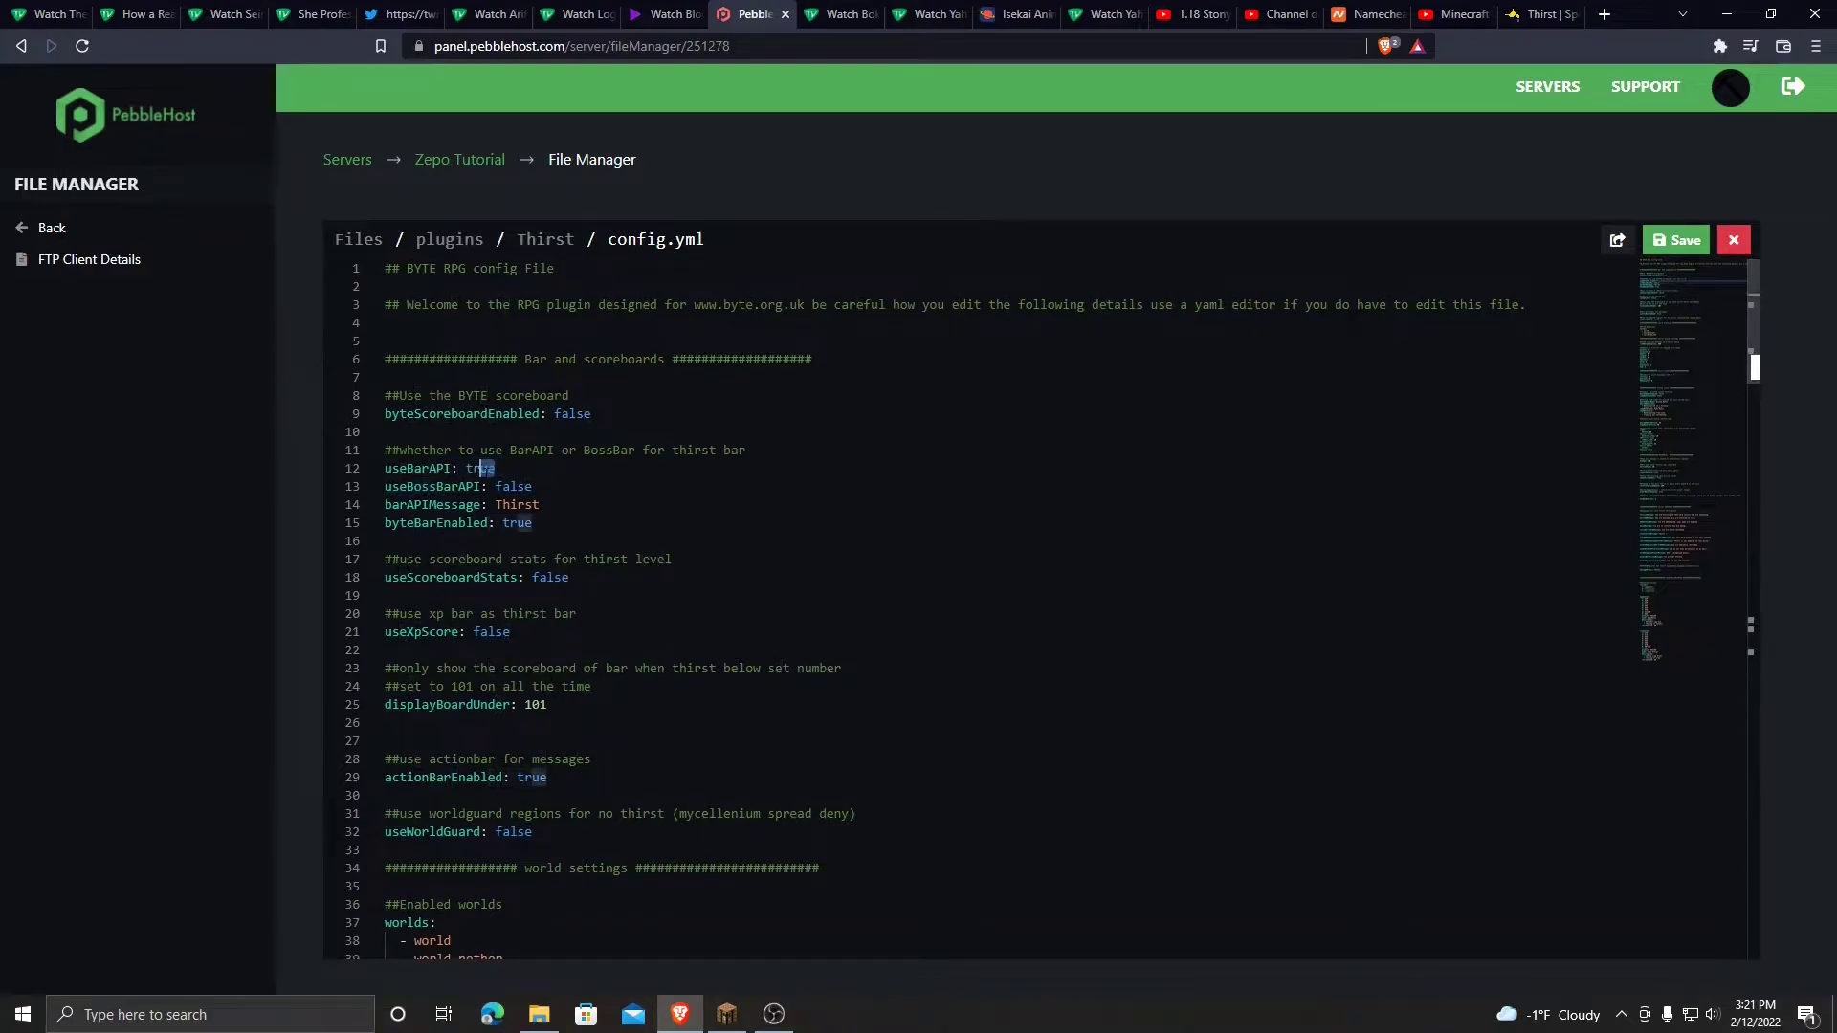
pyautogui.click(468, 468)
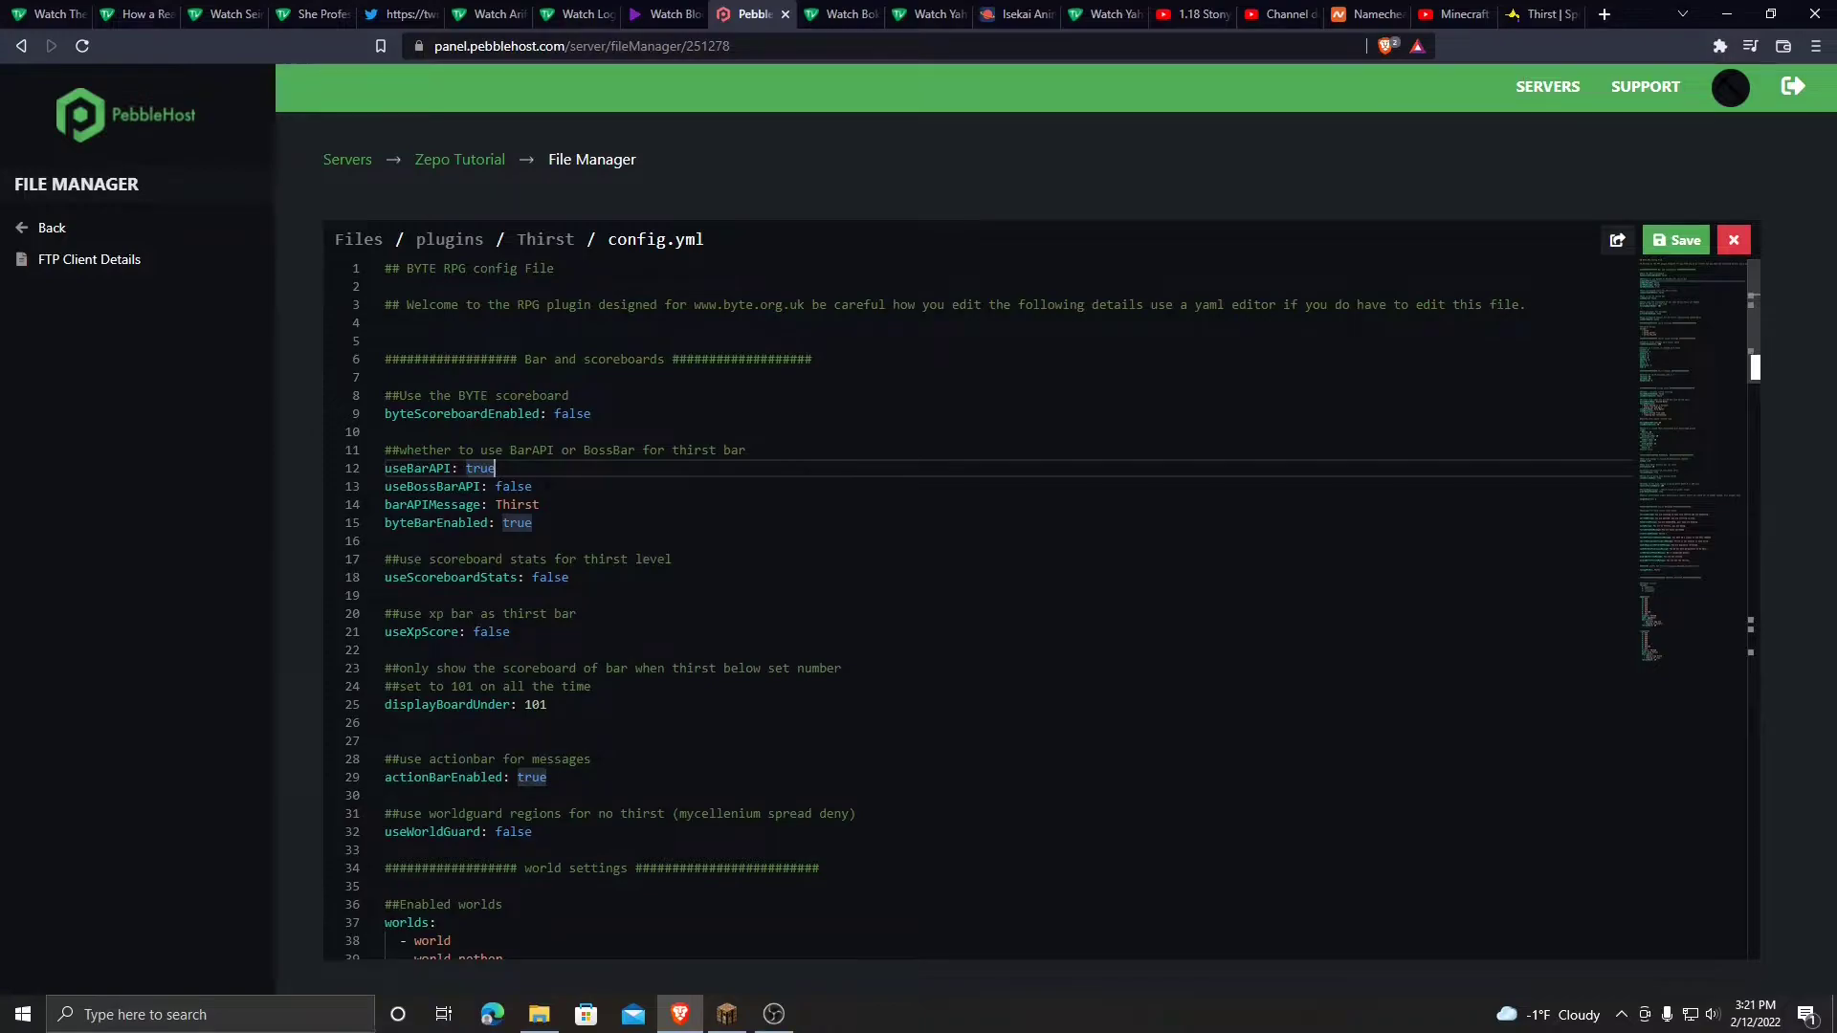
pyautogui.moveTo(532, 486); pyautogui.dragTo(494, 505)
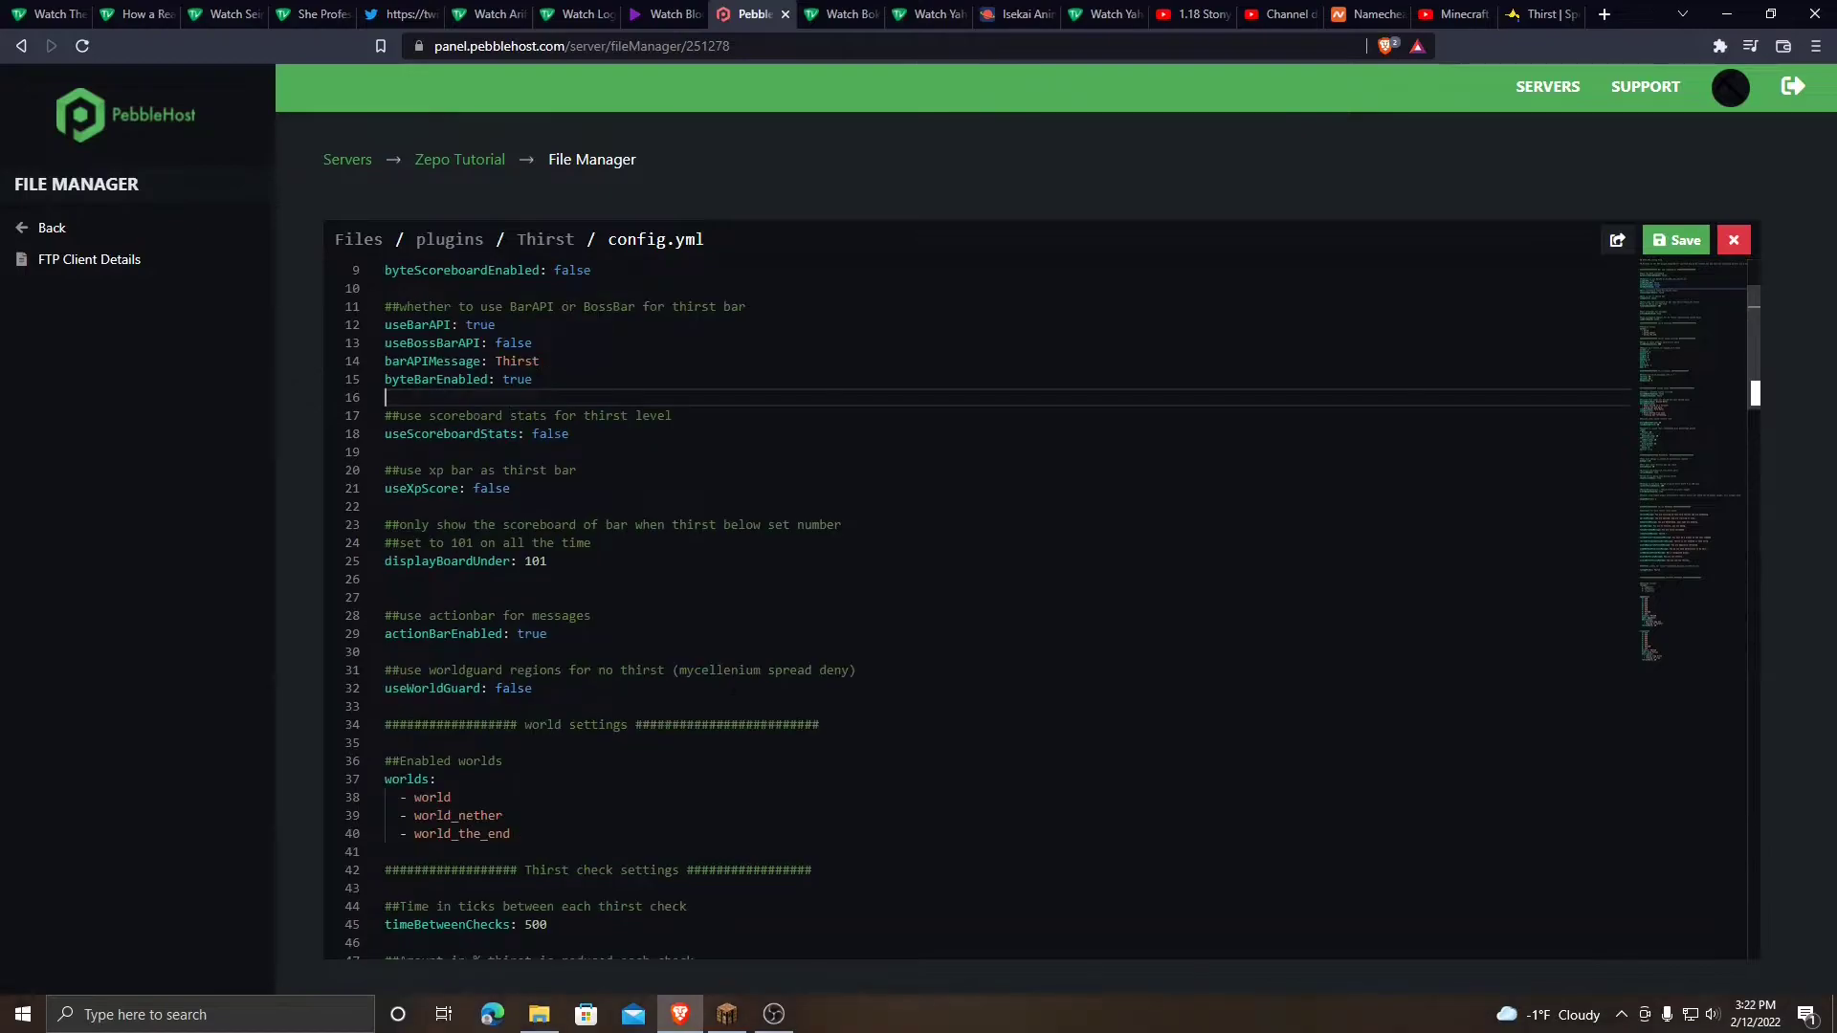
pyautogui.moveTo(532, 688); pyautogui.dragTo(495, 688)
# Step: Examine the timeBetweenChecks value in the thirst check settings of config.yml
pyautogui.scroll(-4, 494, 688)
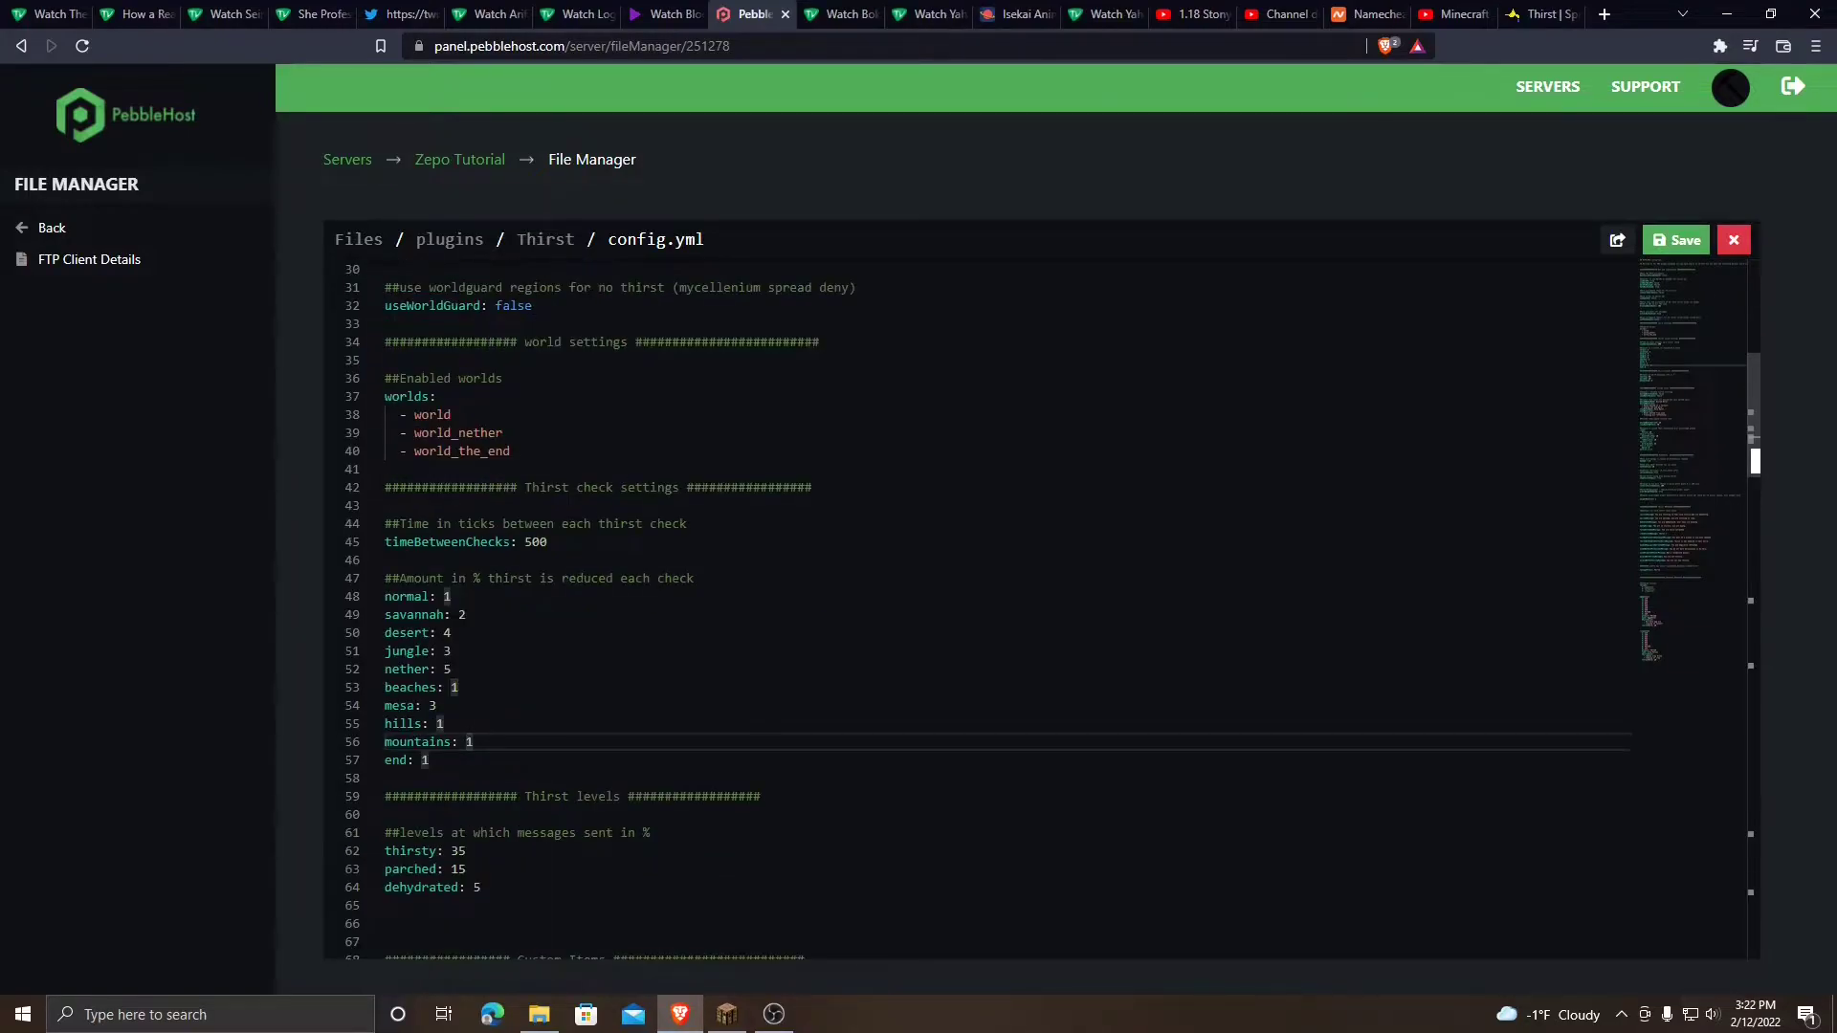
pyautogui.click(590, 578)
pyautogui.click(540, 542)
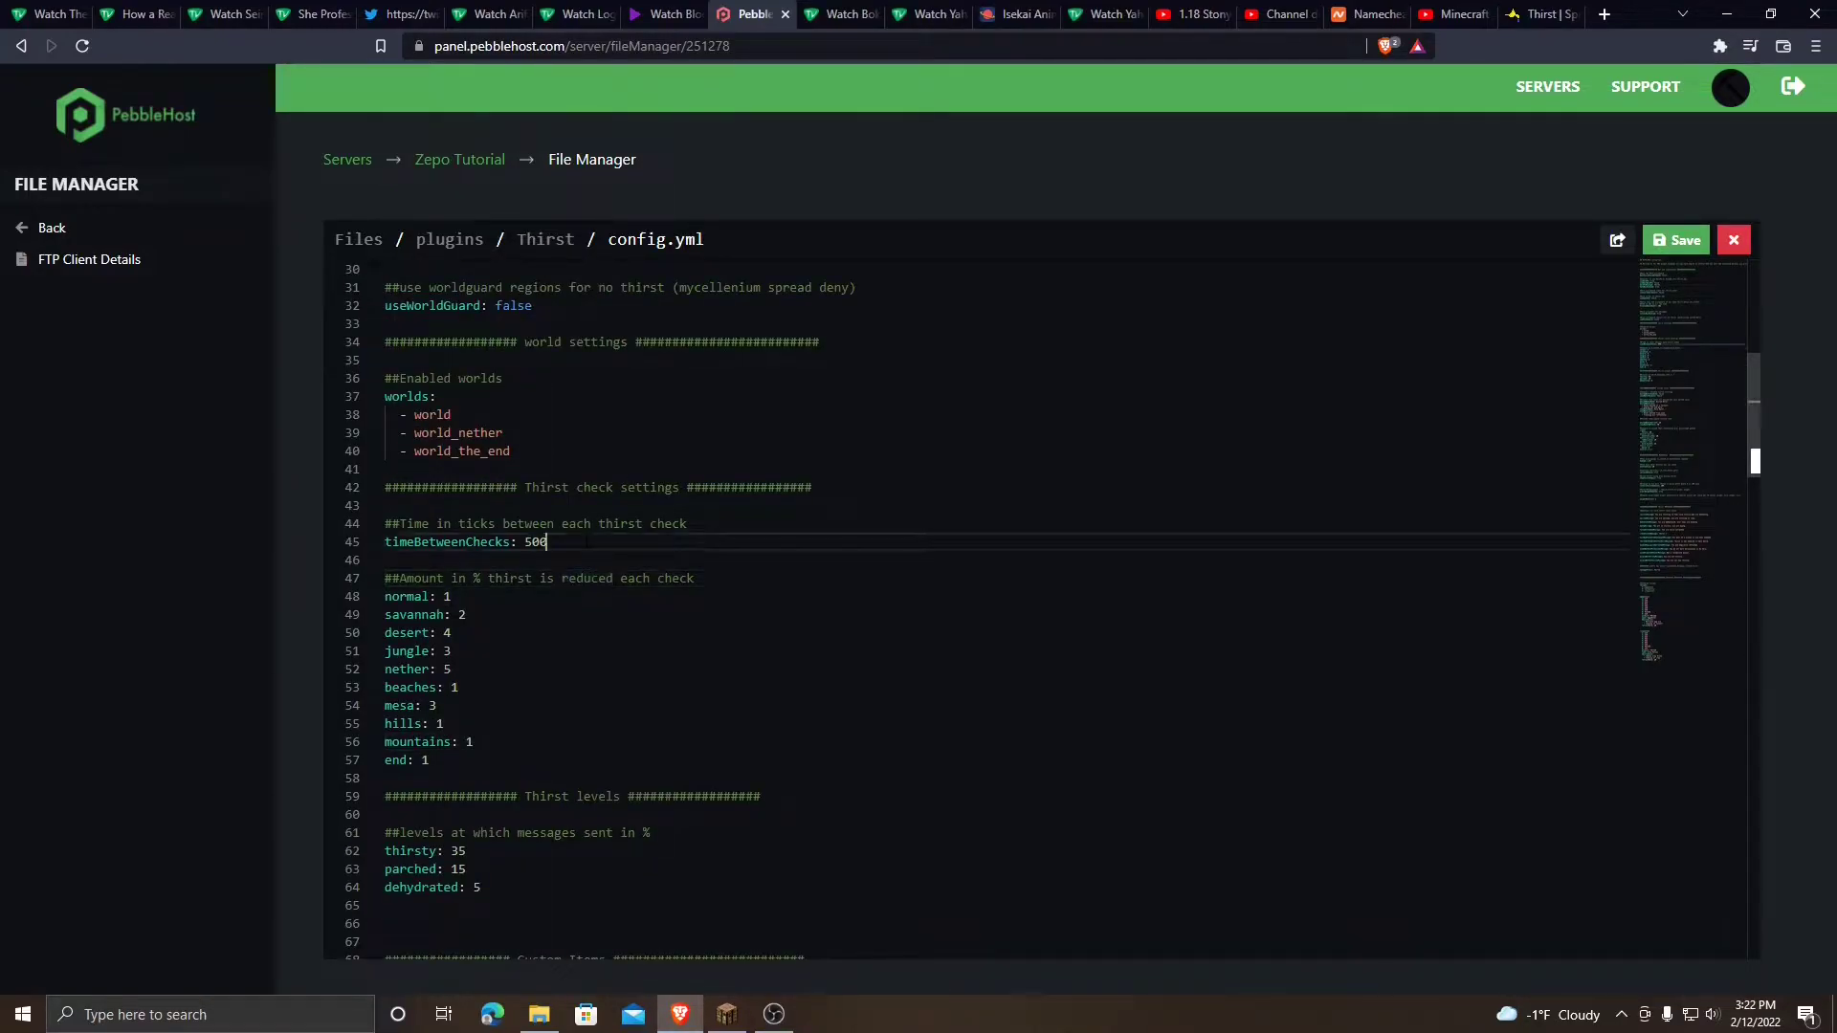
pyautogui.click(539, 541)
# Step: Examine the thirst reduction percentages per biome, going through the entries from normal to end
pyautogui.click(450, 597)
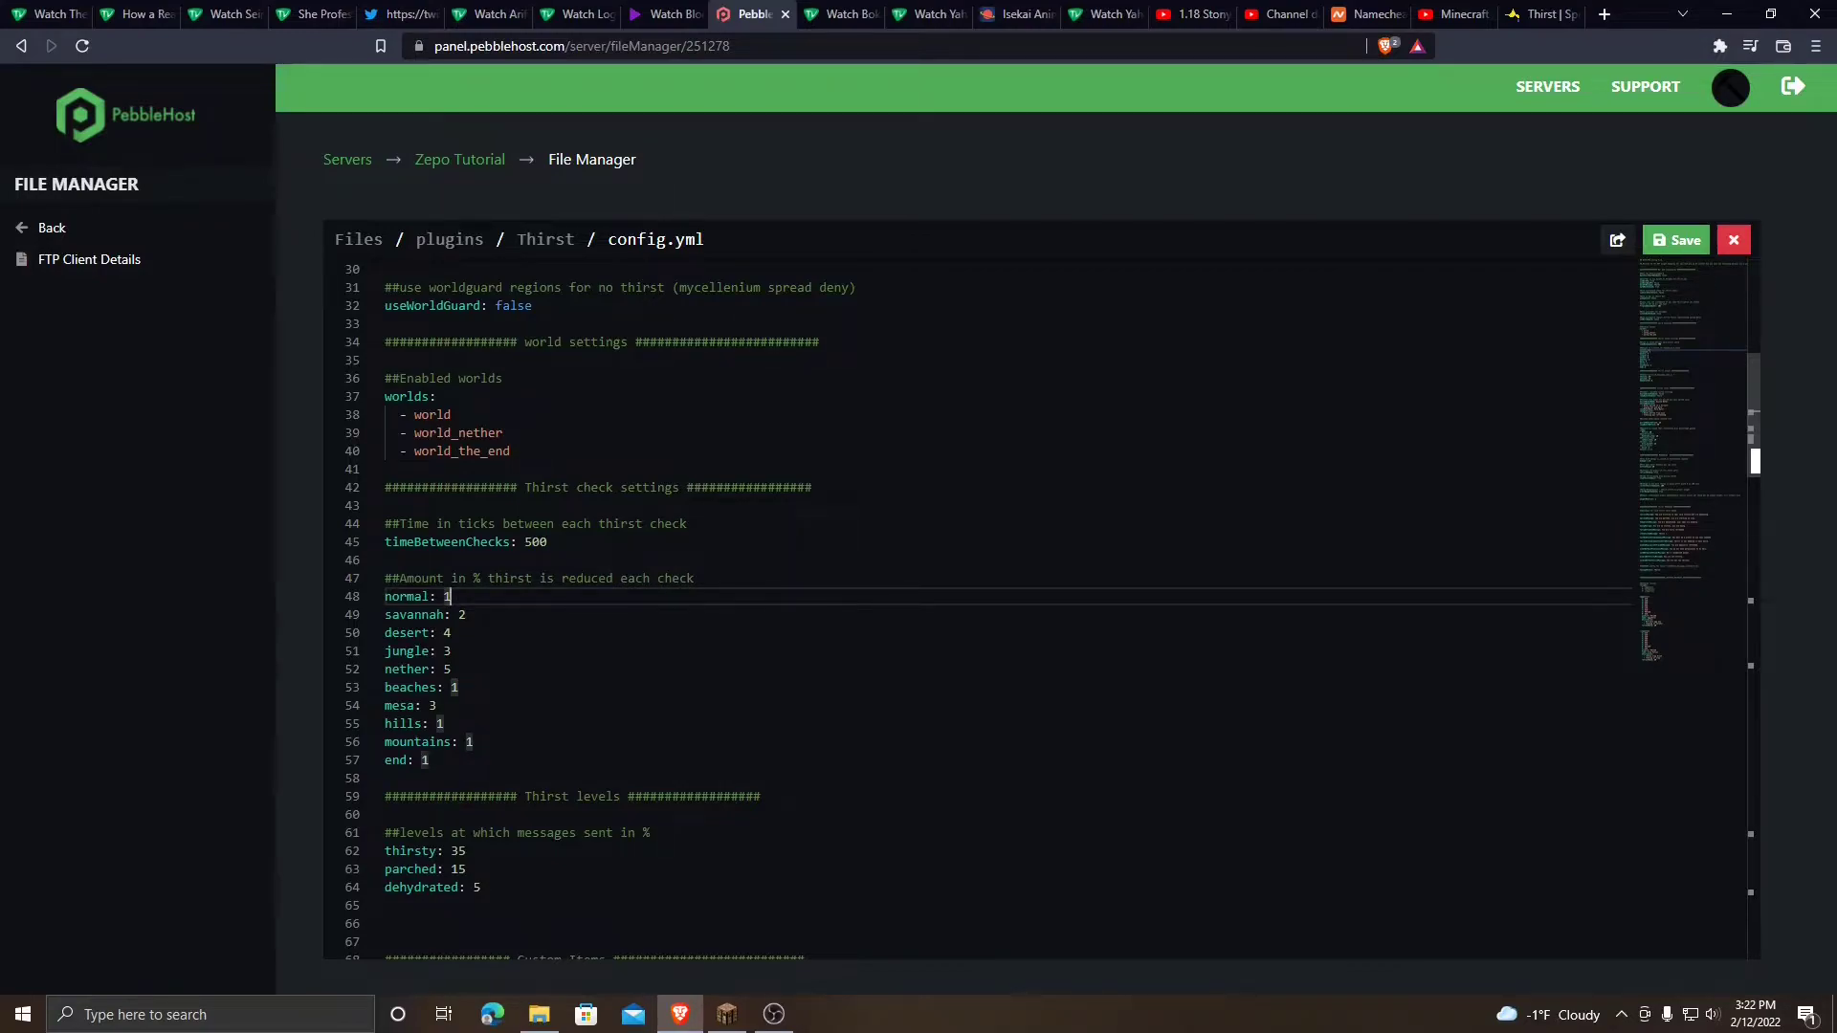
pyautogui.click(472, 615)
pyautogui.click(464, 633)
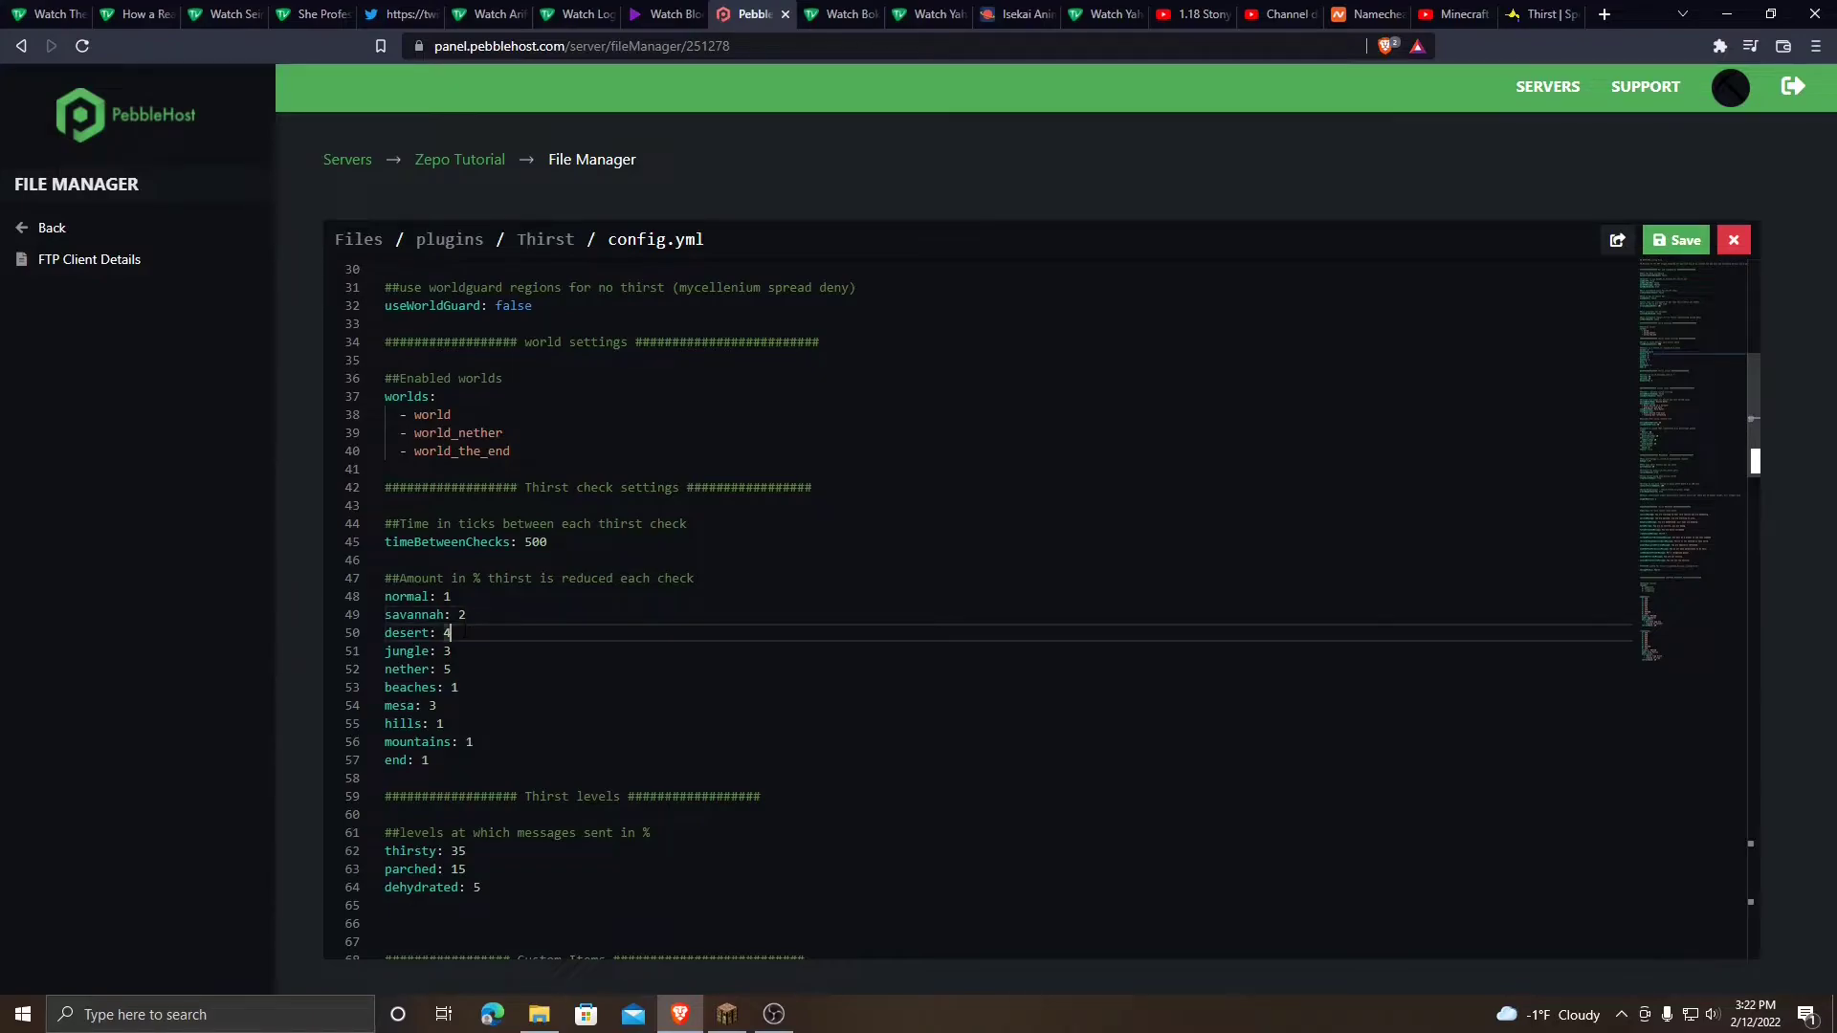
pyautogui.click(473, 614)
pyautogui.press('Down')
pyautogui.press('Down')
pyautogui.press('Down')
pyautogui.press('Down')
pyautogui.press('Down')
pyautogui.press('Down')
pyautogui.press('Down')
pyautogui.press('Down')
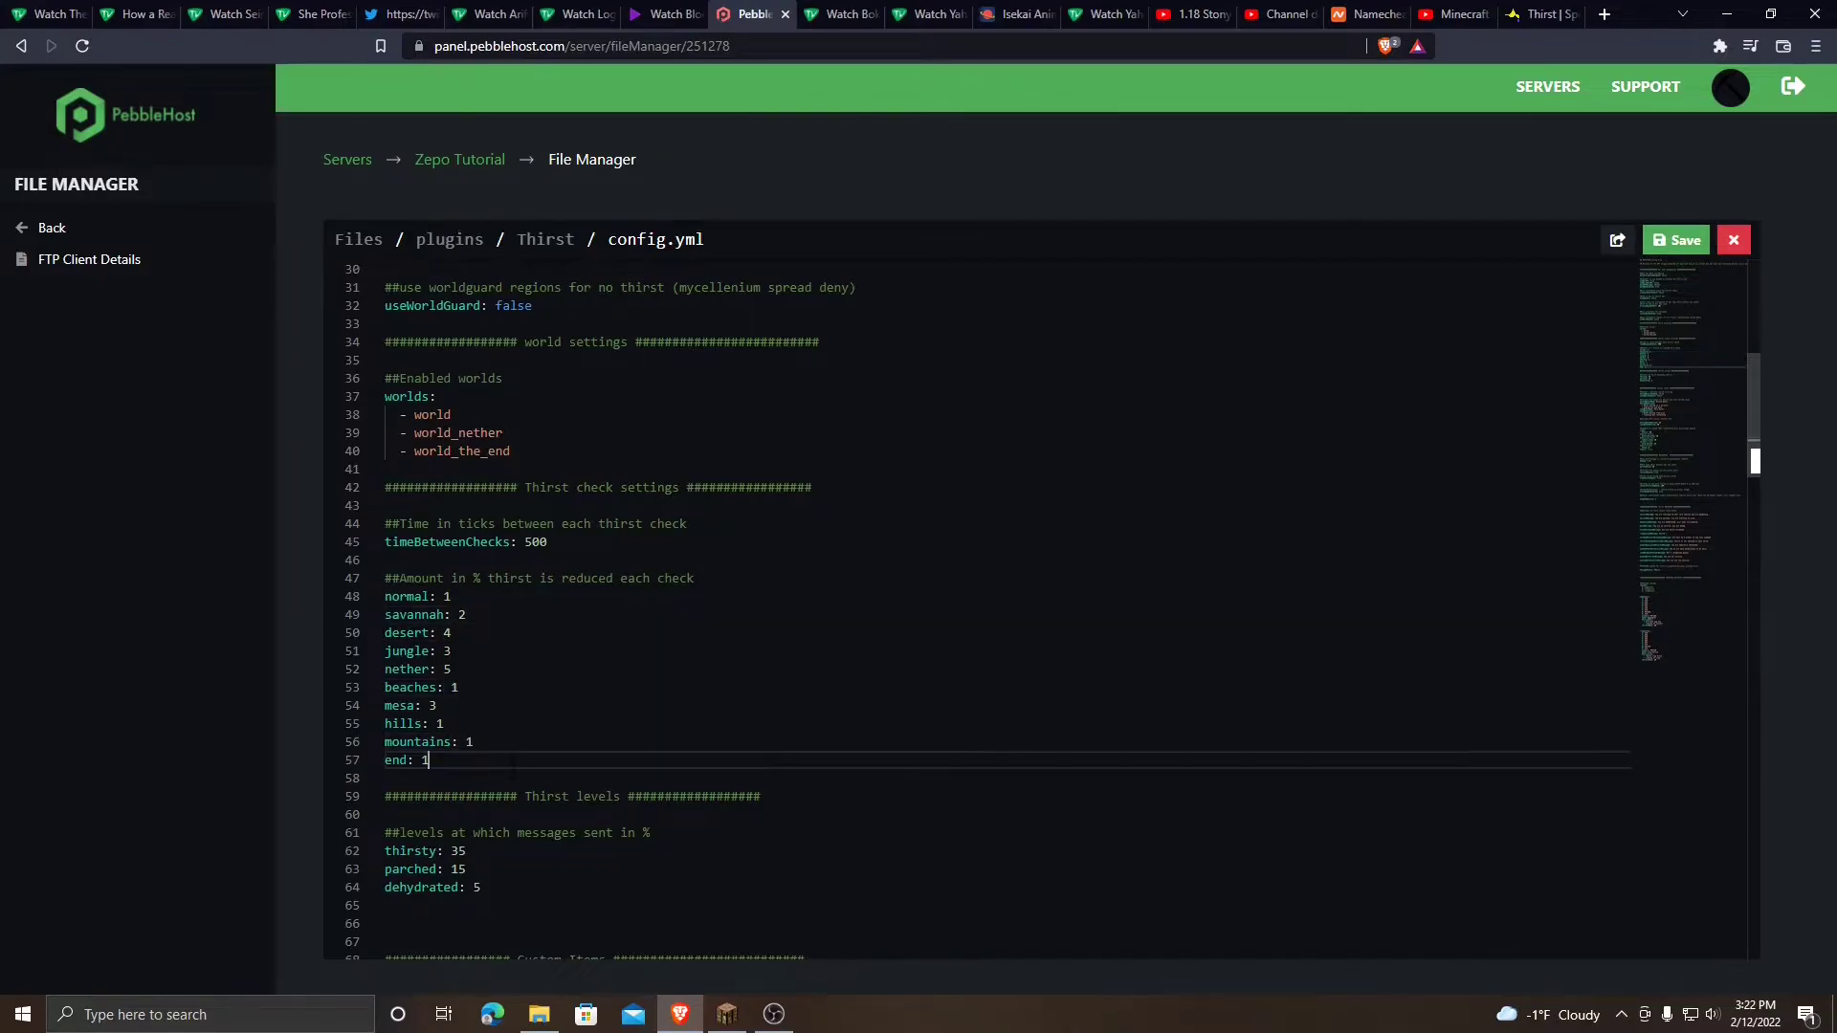
# Step: Review timeBetweenChecks together with the biome reduction entries to see how each check lowers thirst
pyautogui.click(555, 543)
pyautogui.moveTo(546, 542)
pyautogui.mouseDown()
pyautogui.moveTo(524, 542)
pyautogui.moveTo(540, 543)
pyautogui.mouseUp()
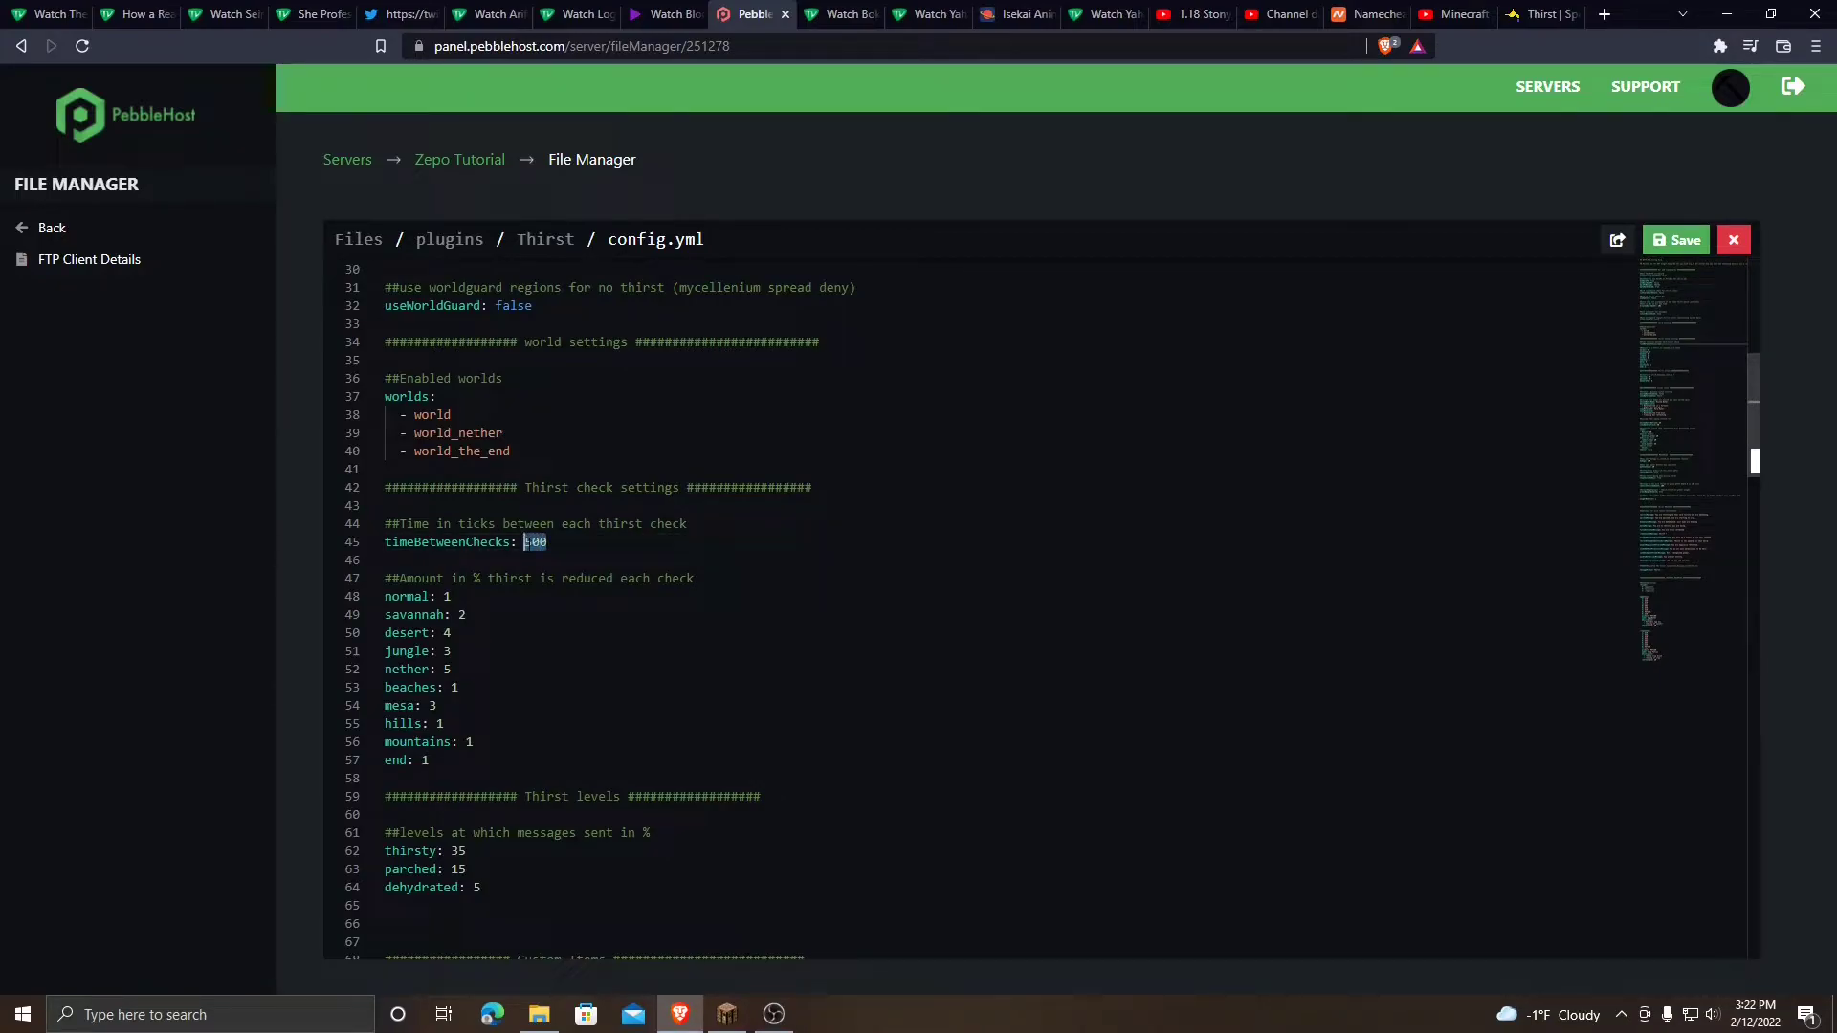
pyautogui.moveTo(525, 542); pyautogui.dragTo(502, 541)
pyautogui.press('Down')
pyautogui.press('Down')
pyautogui.press('Down')
pyautogui.press('Down')
pyautogui.press('Down')
pyautogui.press('Down')
pyautogui.press('Down')
pyautogui.press('Down')
pyautogui.press('Down')
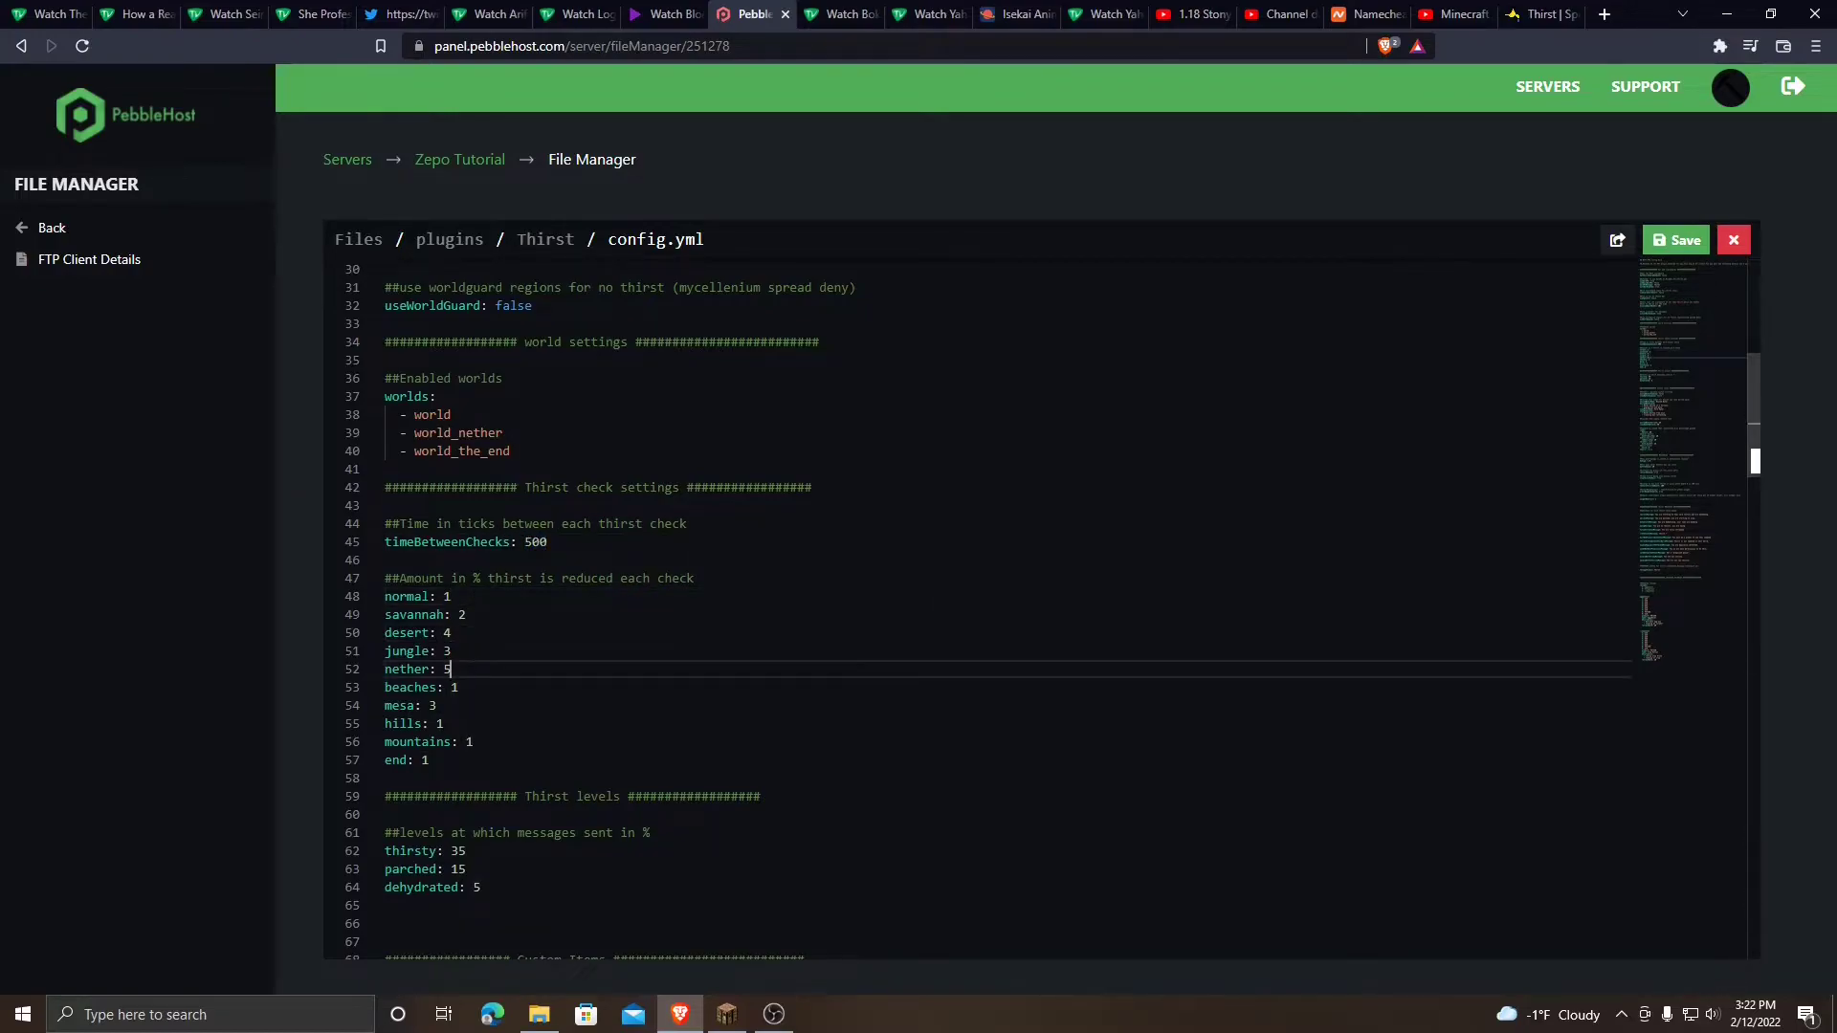
pyautogui.press('Down')
pyautogui.press('Down')
pyautogui.press('Down')
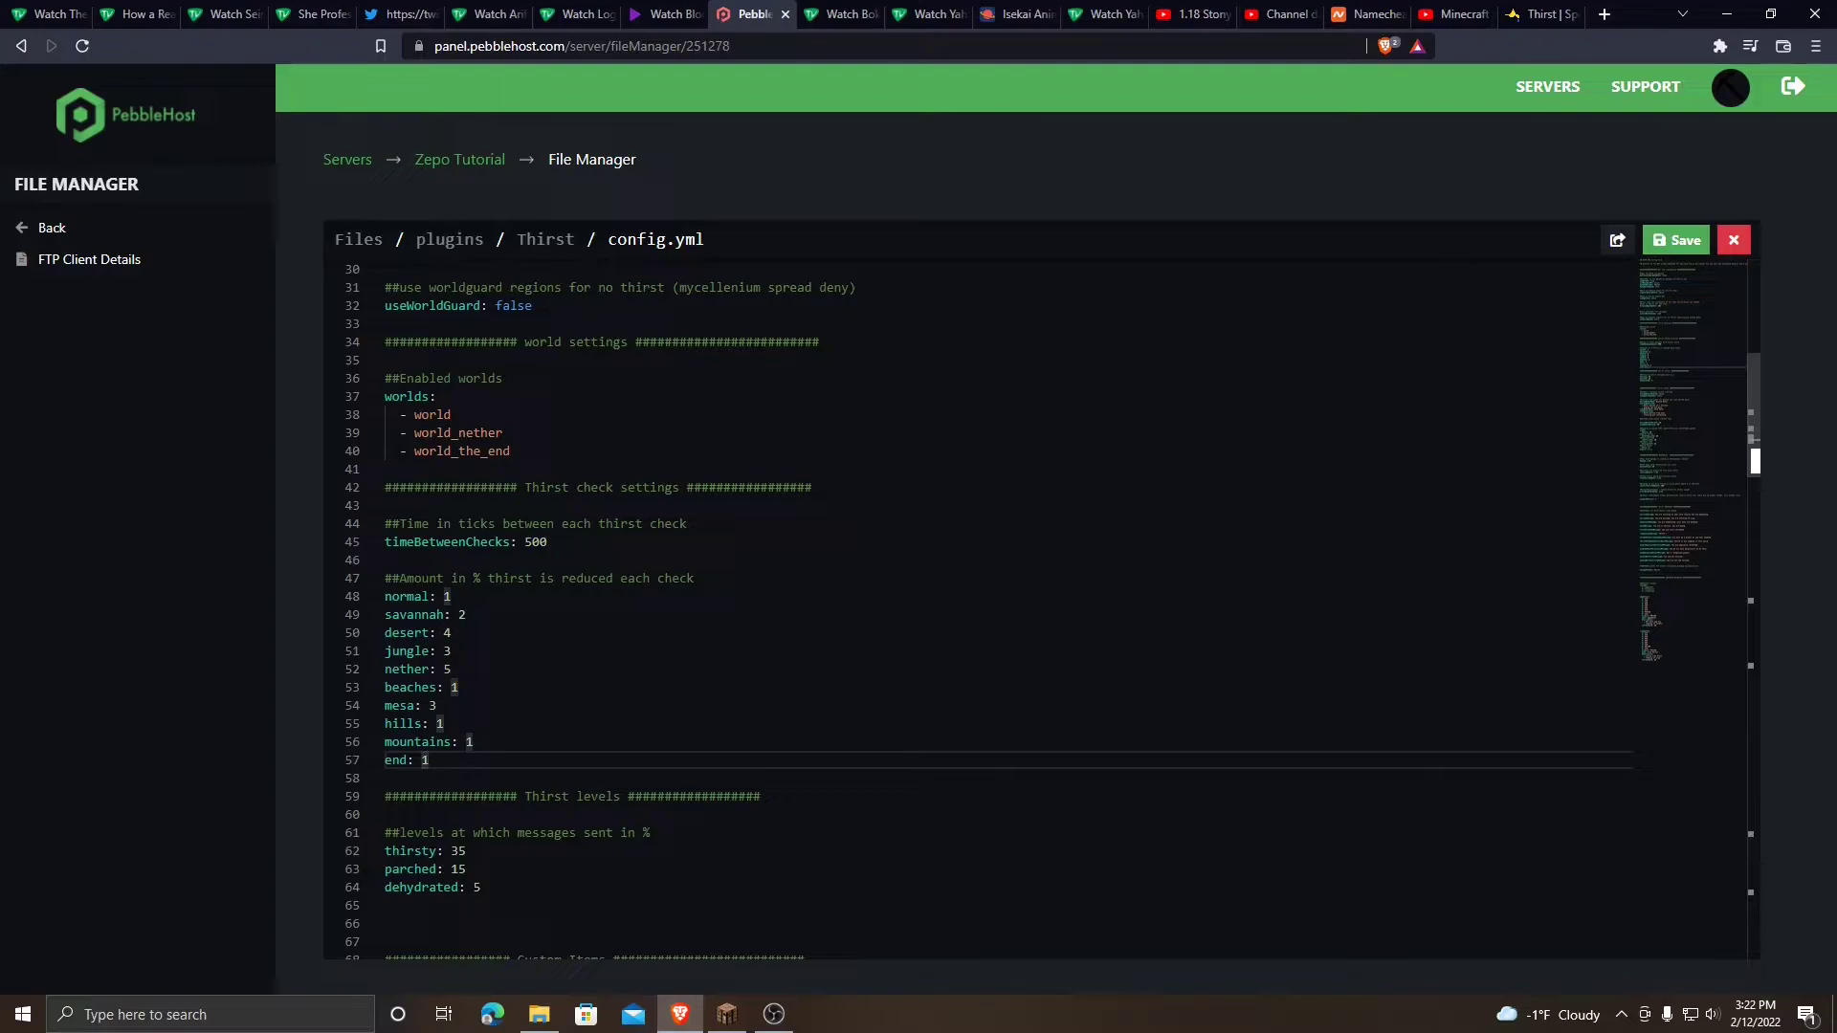
pyautogui.click(450, 632)
# Step: Examine the thirsty level in config.yml together with the thirstyMessage text in the thirst messages section
pyautogui.scroll(-7, 977, 610)
pyautogui.moveTo(466, 516)
pyautogui.mouseDown()
pyautogui.moveTo(437, 534)
pyautogui.moveTo(428, 515)
pyautogui.moveTo(468, 515)
pyautogui.moveTo(450, 516)
pyautogui.mouseUp()
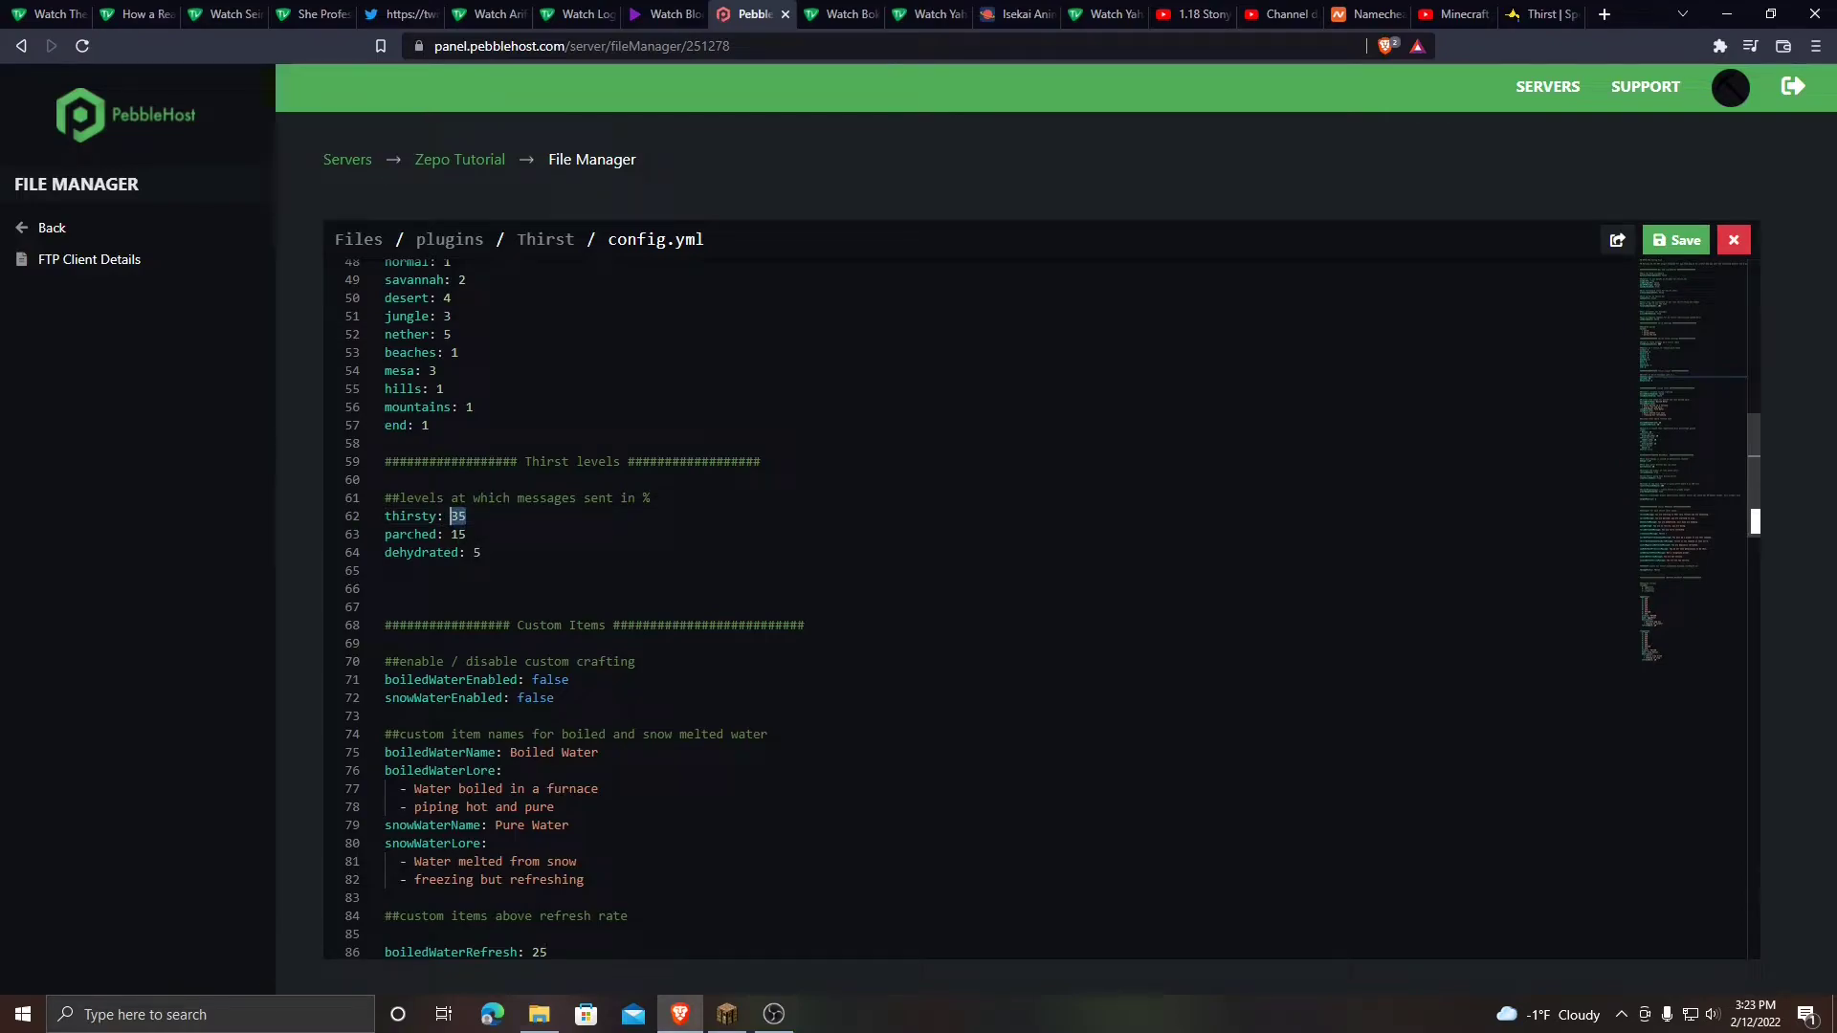
pyautogui.scroll(-13, 976, 613)
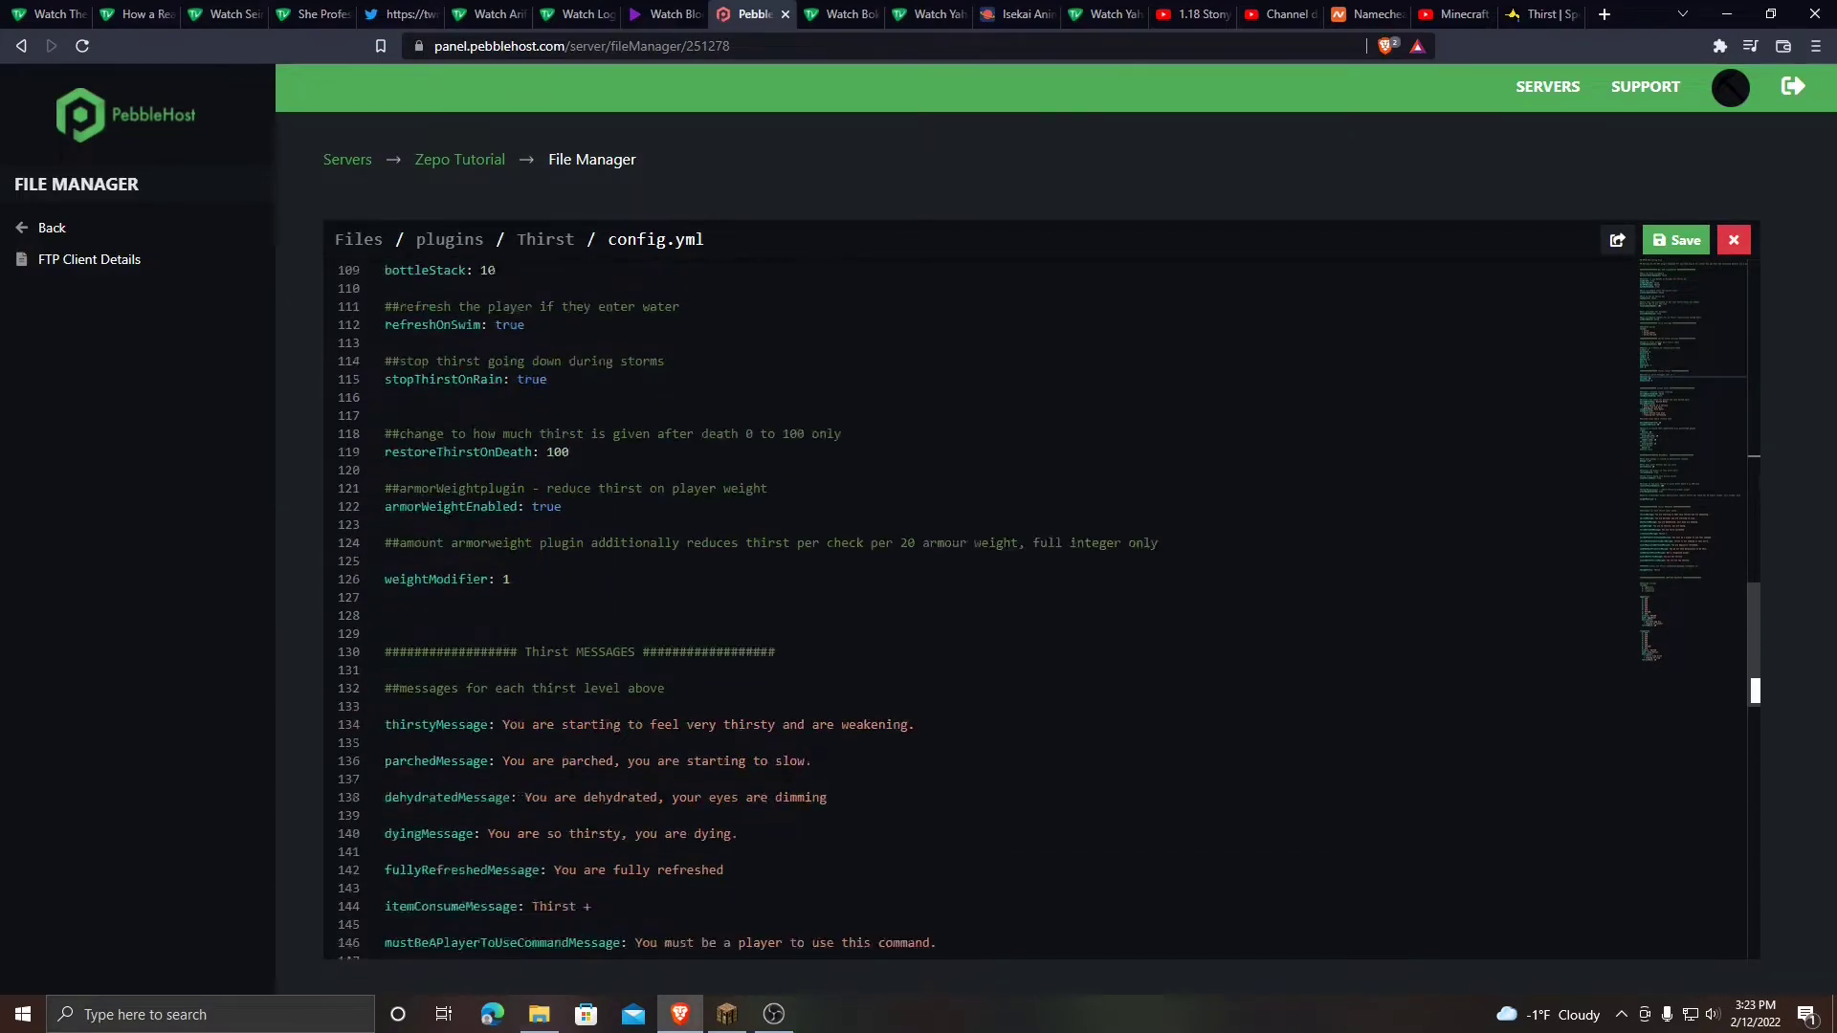
pyautogui.moveTo(392, 581); pyautogui.dragTo(517, 581)
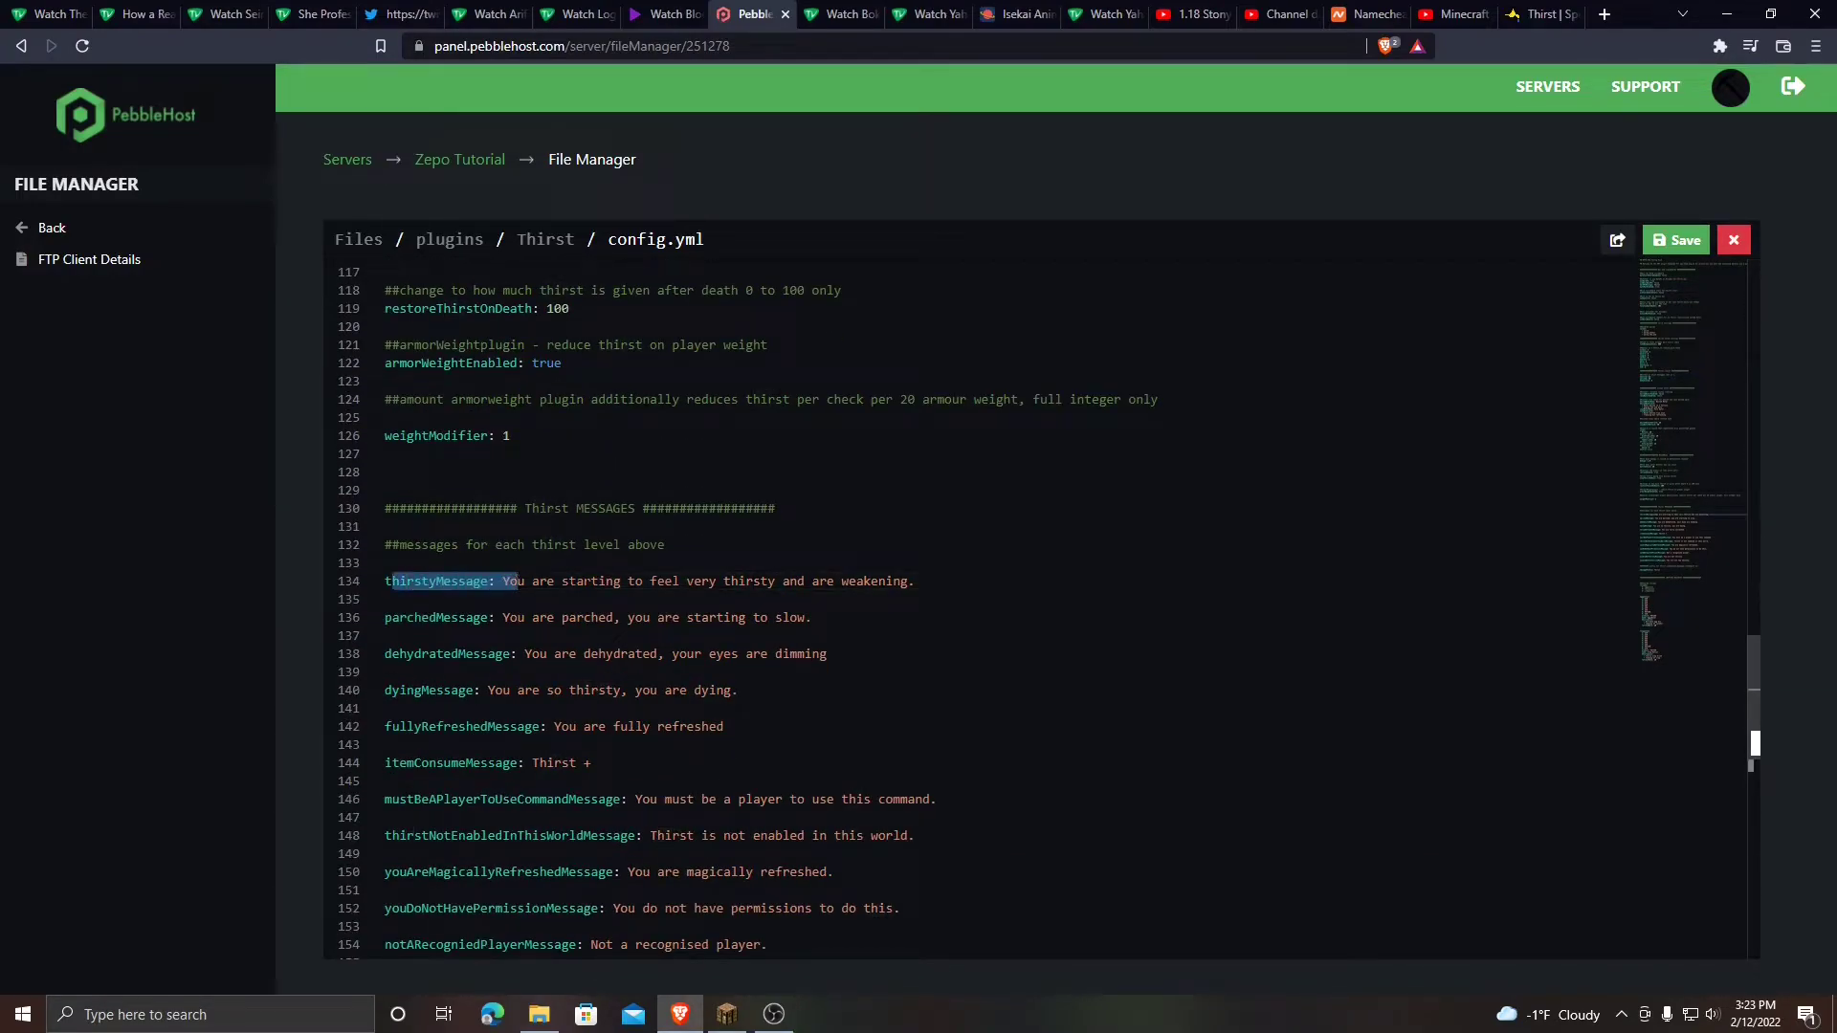
pyautogui.doubleClick(591, 581)
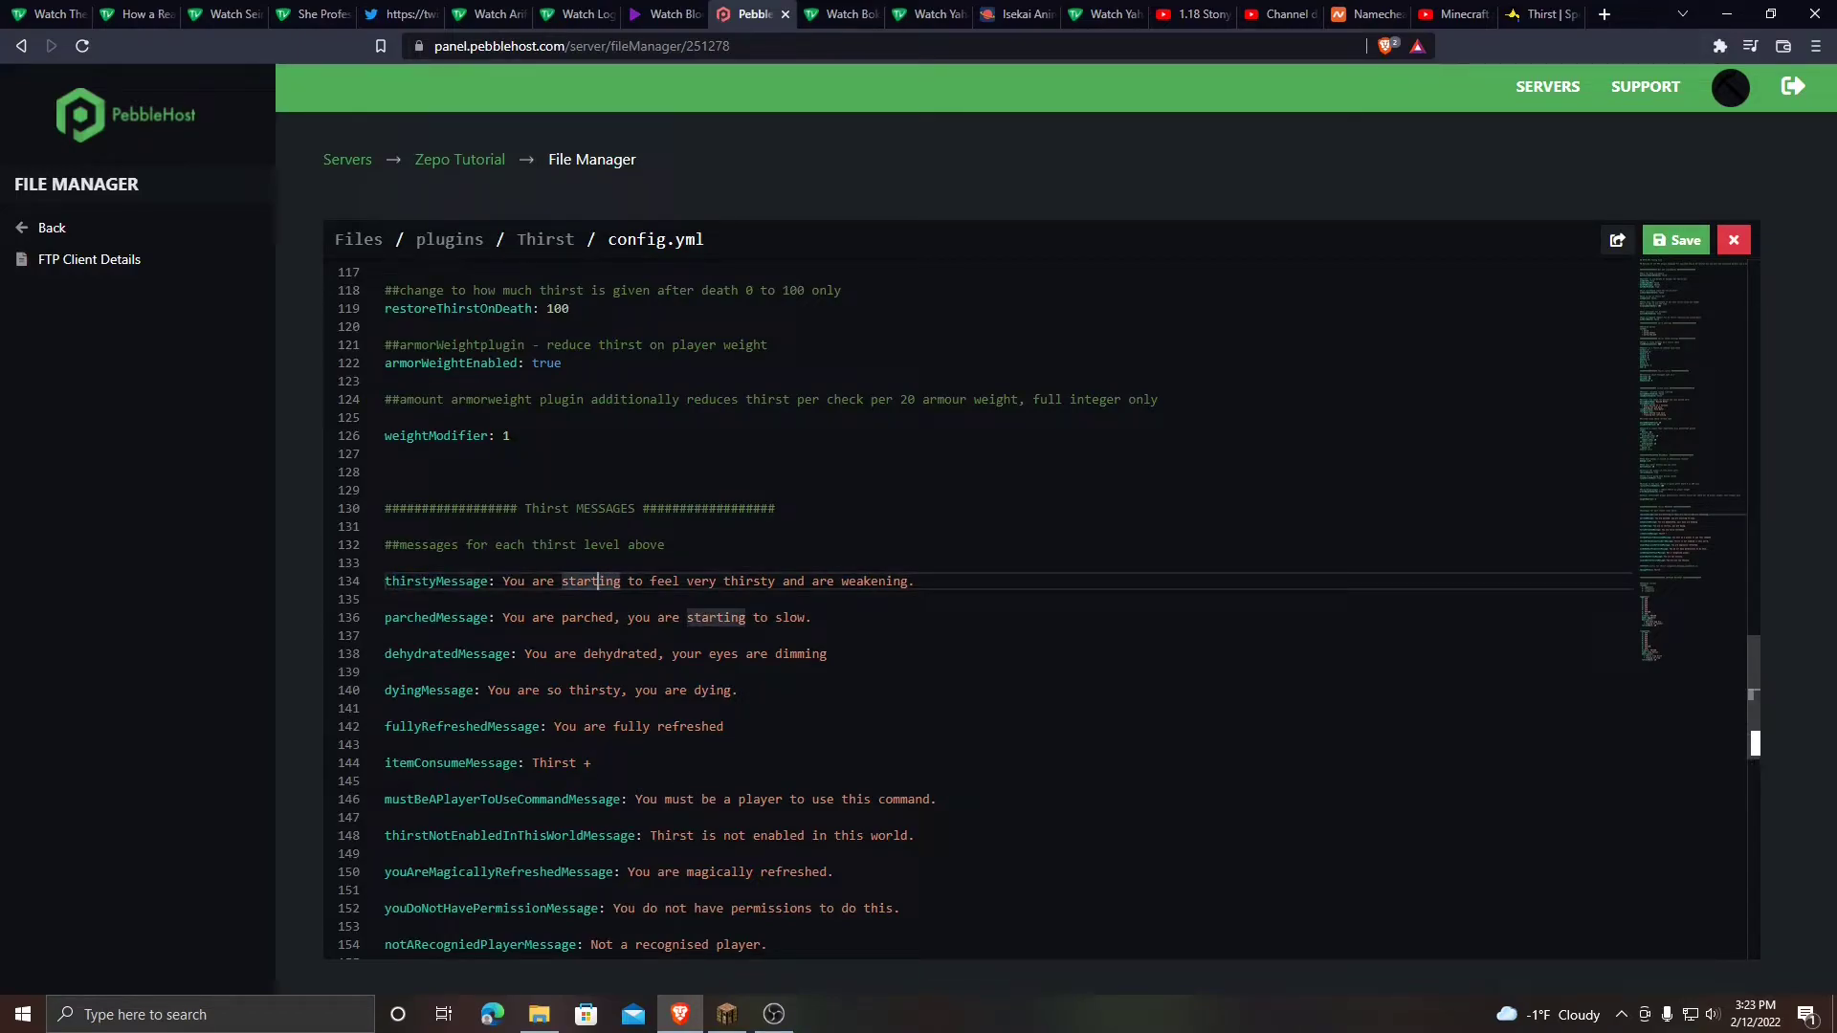
pyautogui.moveTo(914, 581)
pyautogui.mouseDown()
pyautogui.moveTo(517, 581)
pyautogui.moveTo(914, 580)
pyautogui.mouseUp()
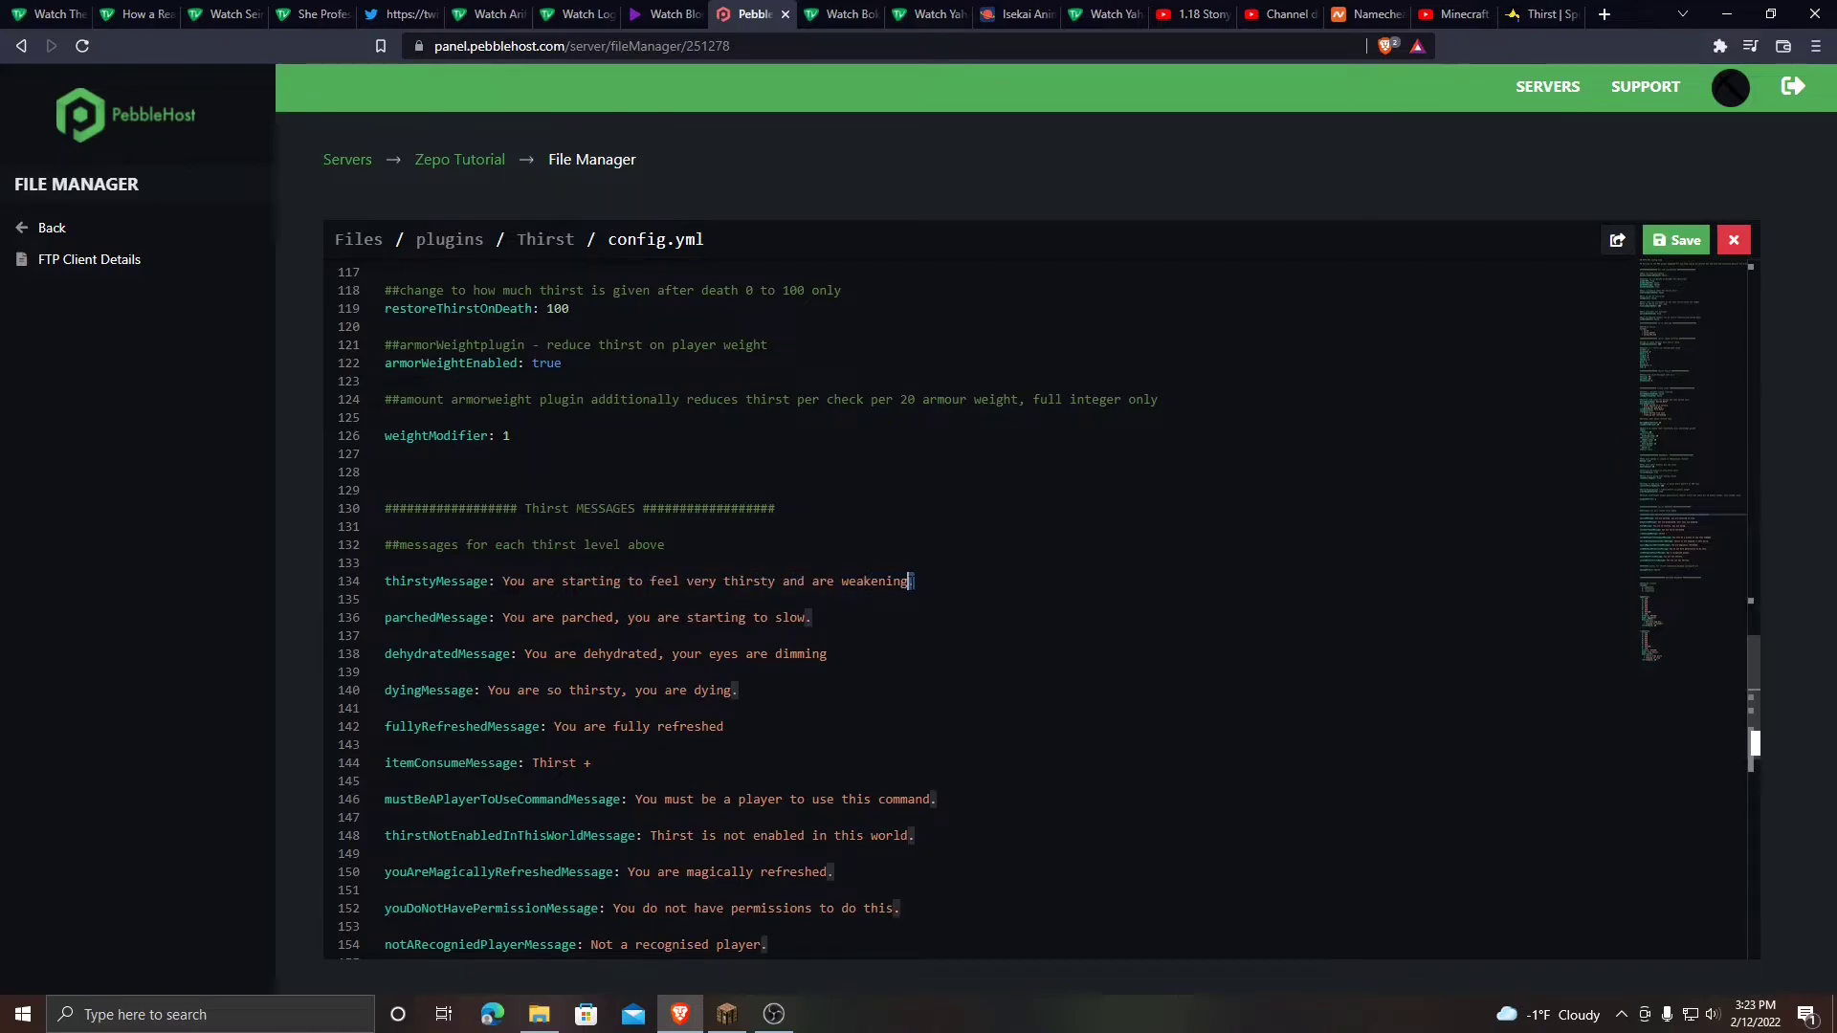
# Step: Review the thirsty, parched and dehydrated percentage levels against their entries in the thirst messages section
pyautogui.scroll(14, 456, 360)
pyautogui.click(464, 611)
pyautogui.moveTo(466, 611); pyautogui.dragTo(451, 611)
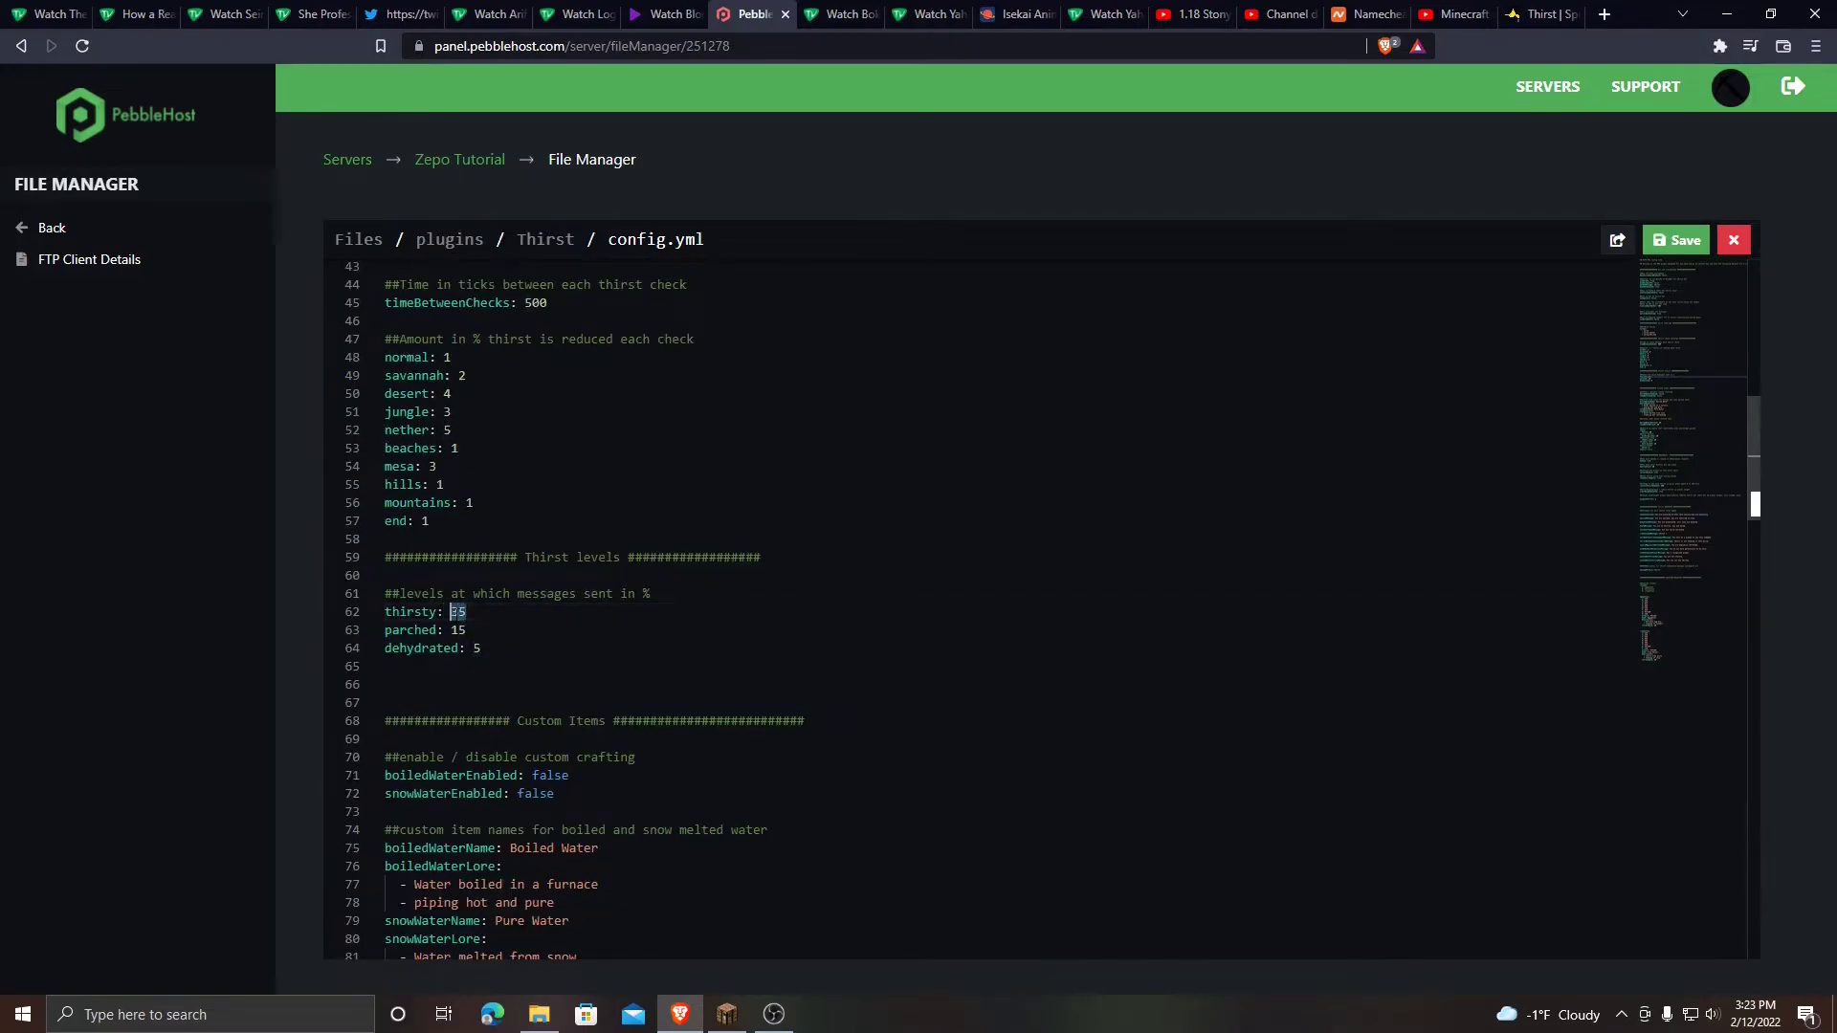
pyautogui.click(466, 630)
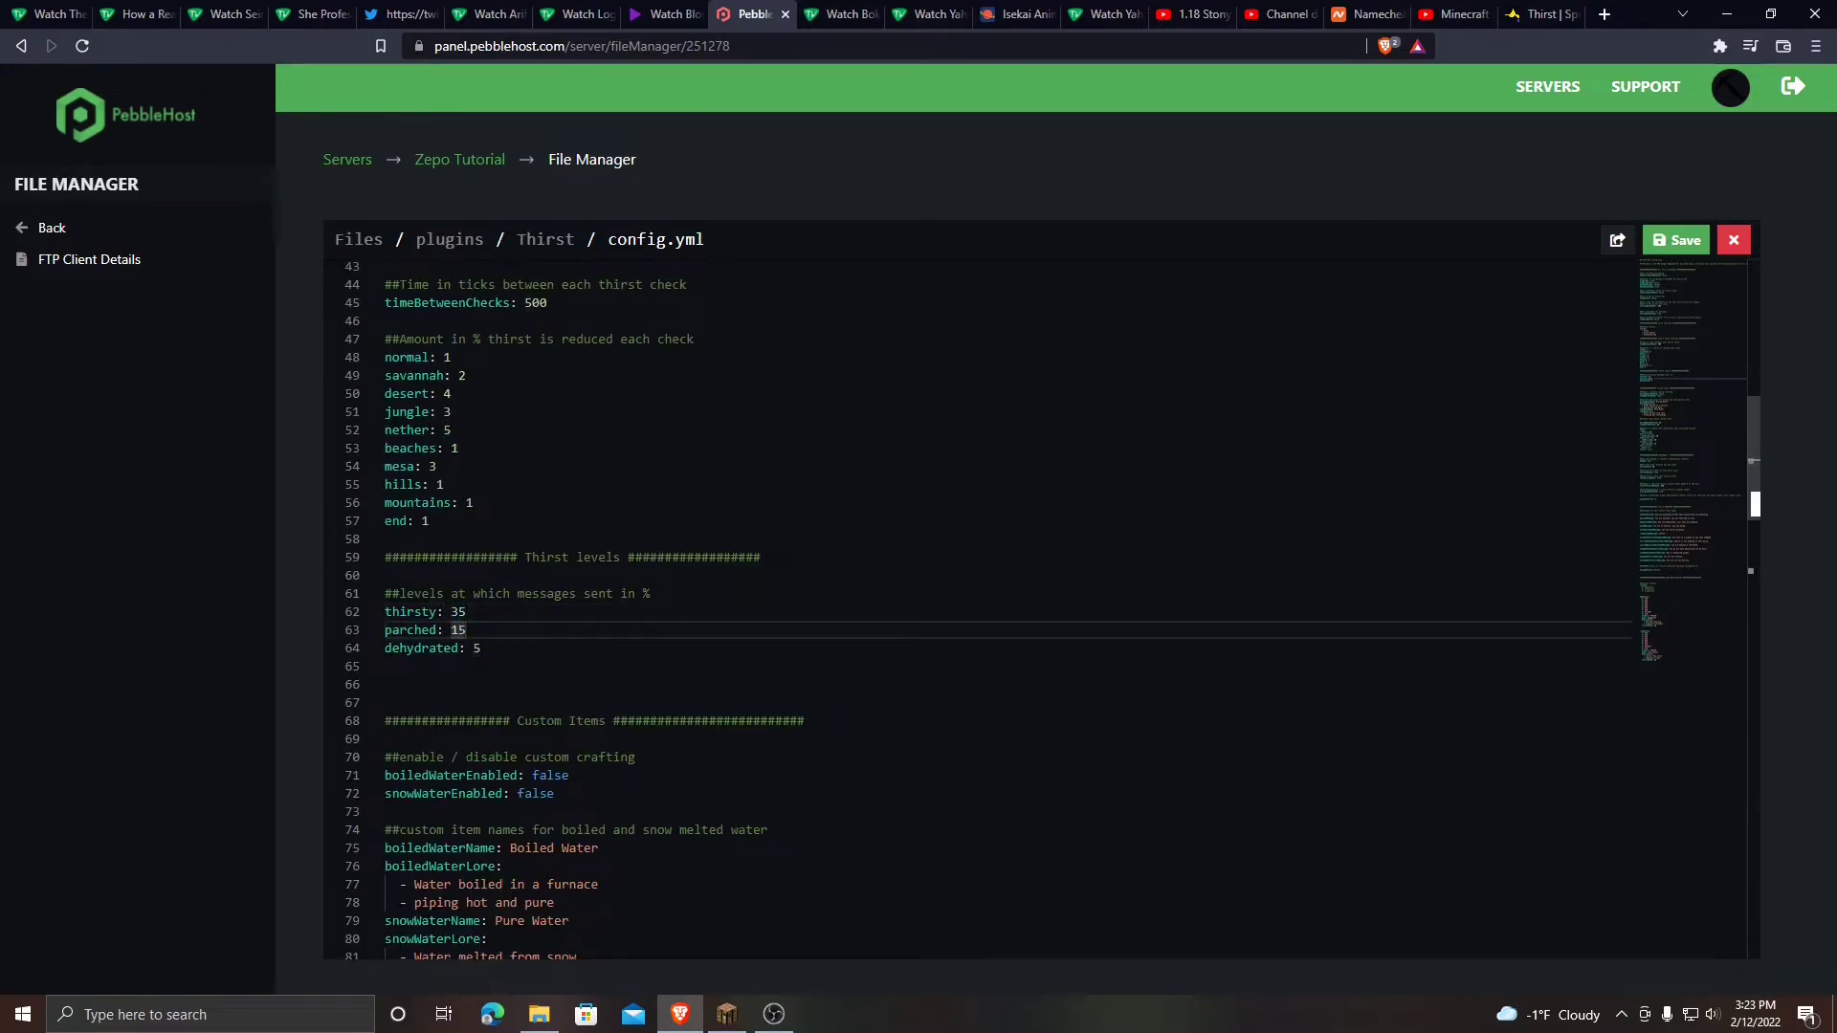
pyautogui.click(480, 647)
pyautogui.scroll(-14, 482, 641)
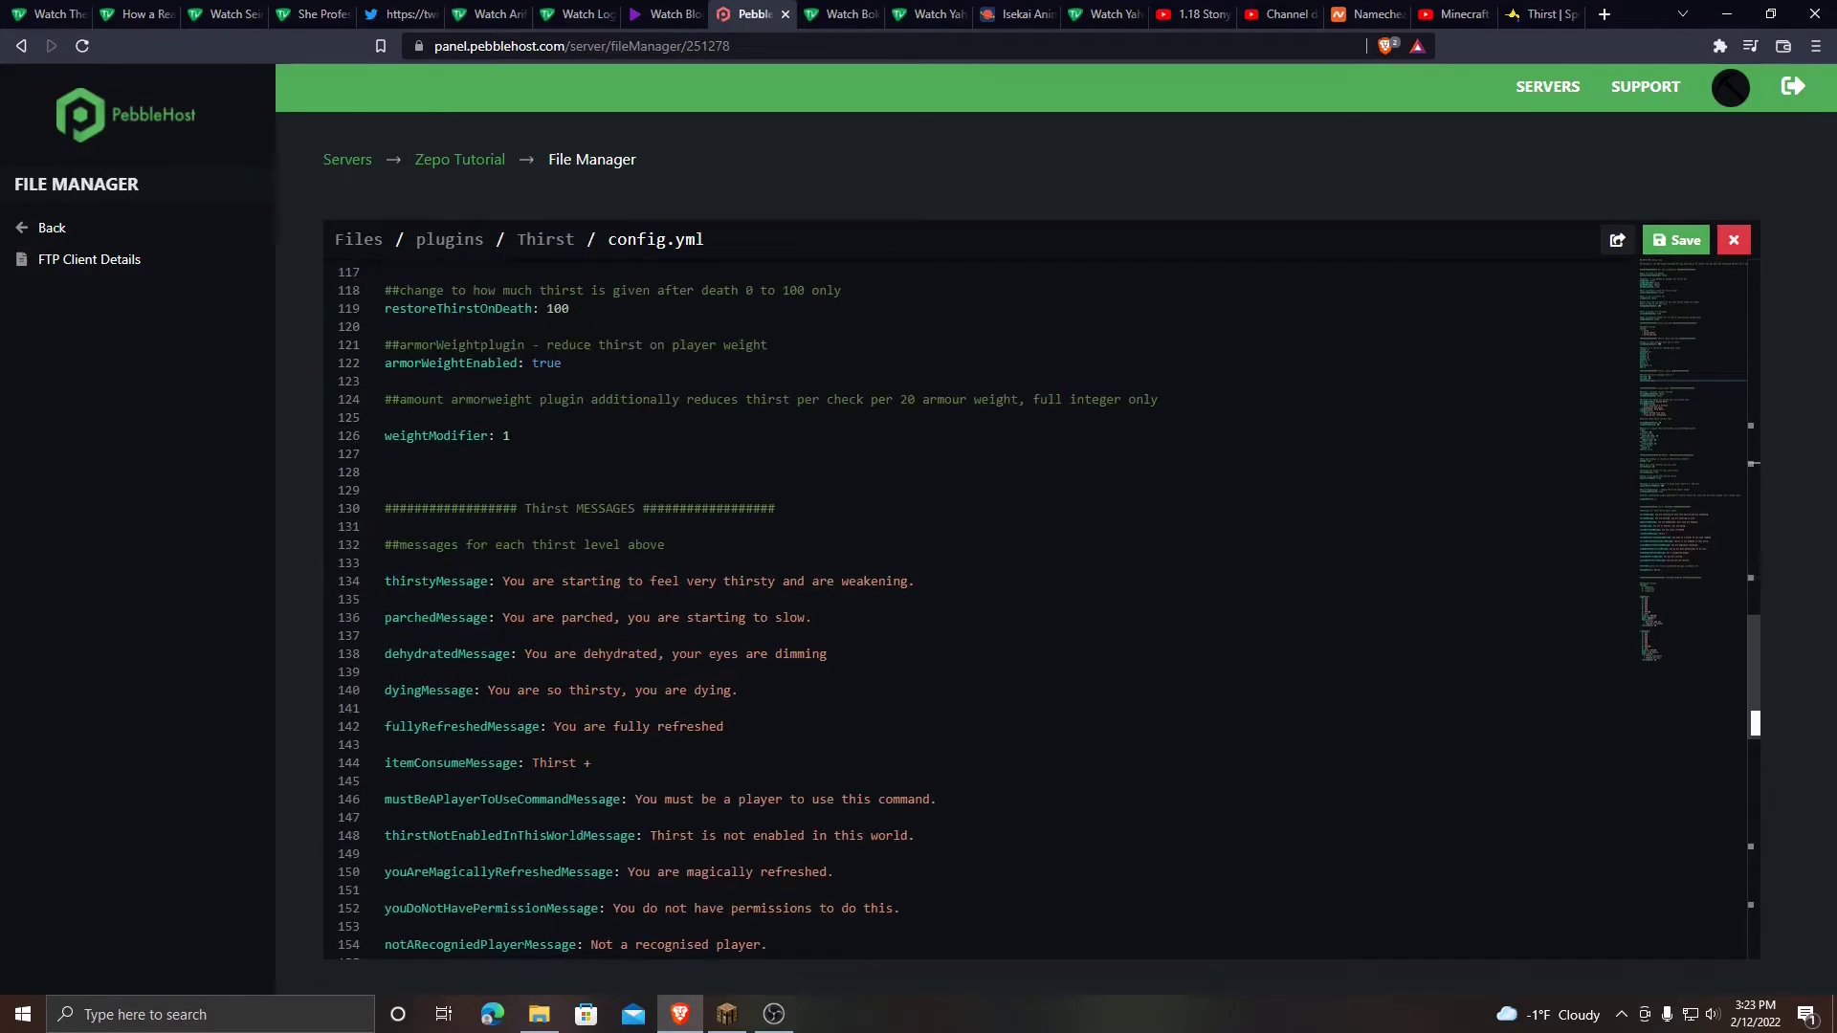
# Step: Examine the custom item settings in config.yml, from the snowWaterLore text down to the list of replenishing items
pyautogui.scroll(1, 499, 411)
pyautogui.moveTo(584, 401); pyautogui.dragTo(488, 365)
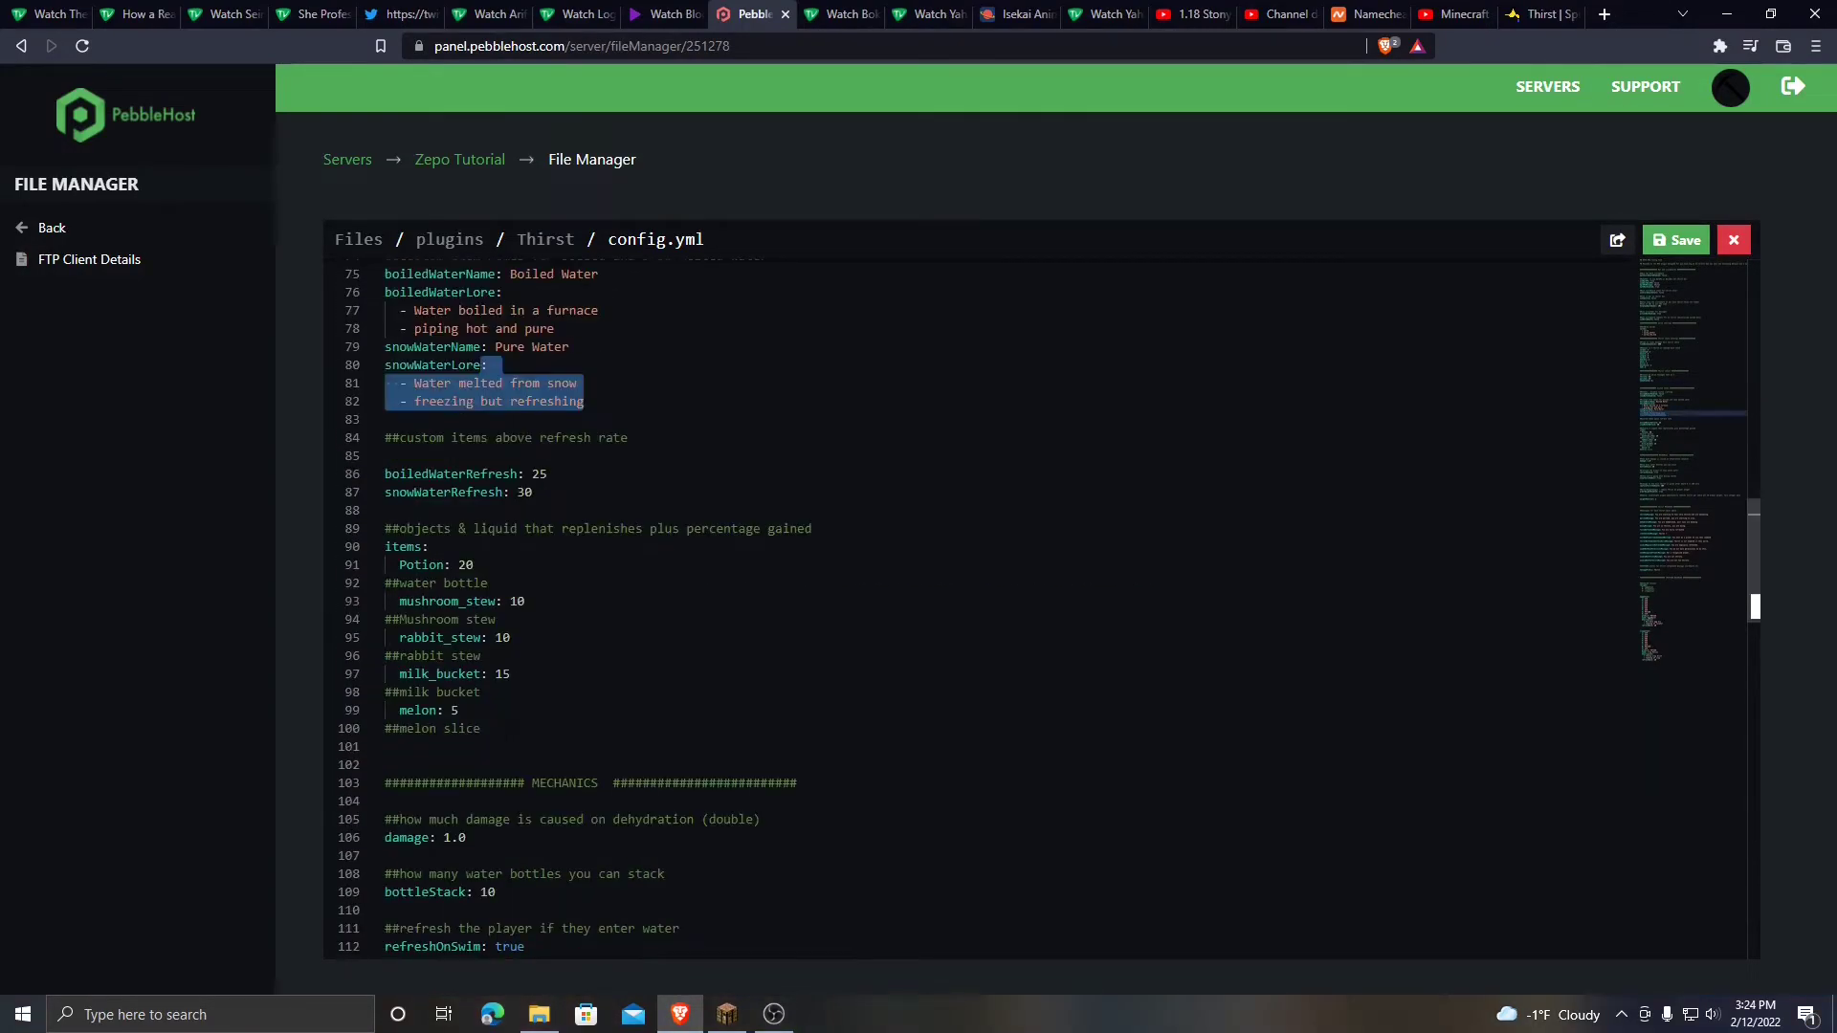
pyautogui.moveTo(530, 727)
pyautogui.mouseDown()
pyautogui.moveTo(436, 583)
pyautogui.moveTo(504, 637)
pyautogui.moveTo(530, 727)
pyautogui.mouseUp()
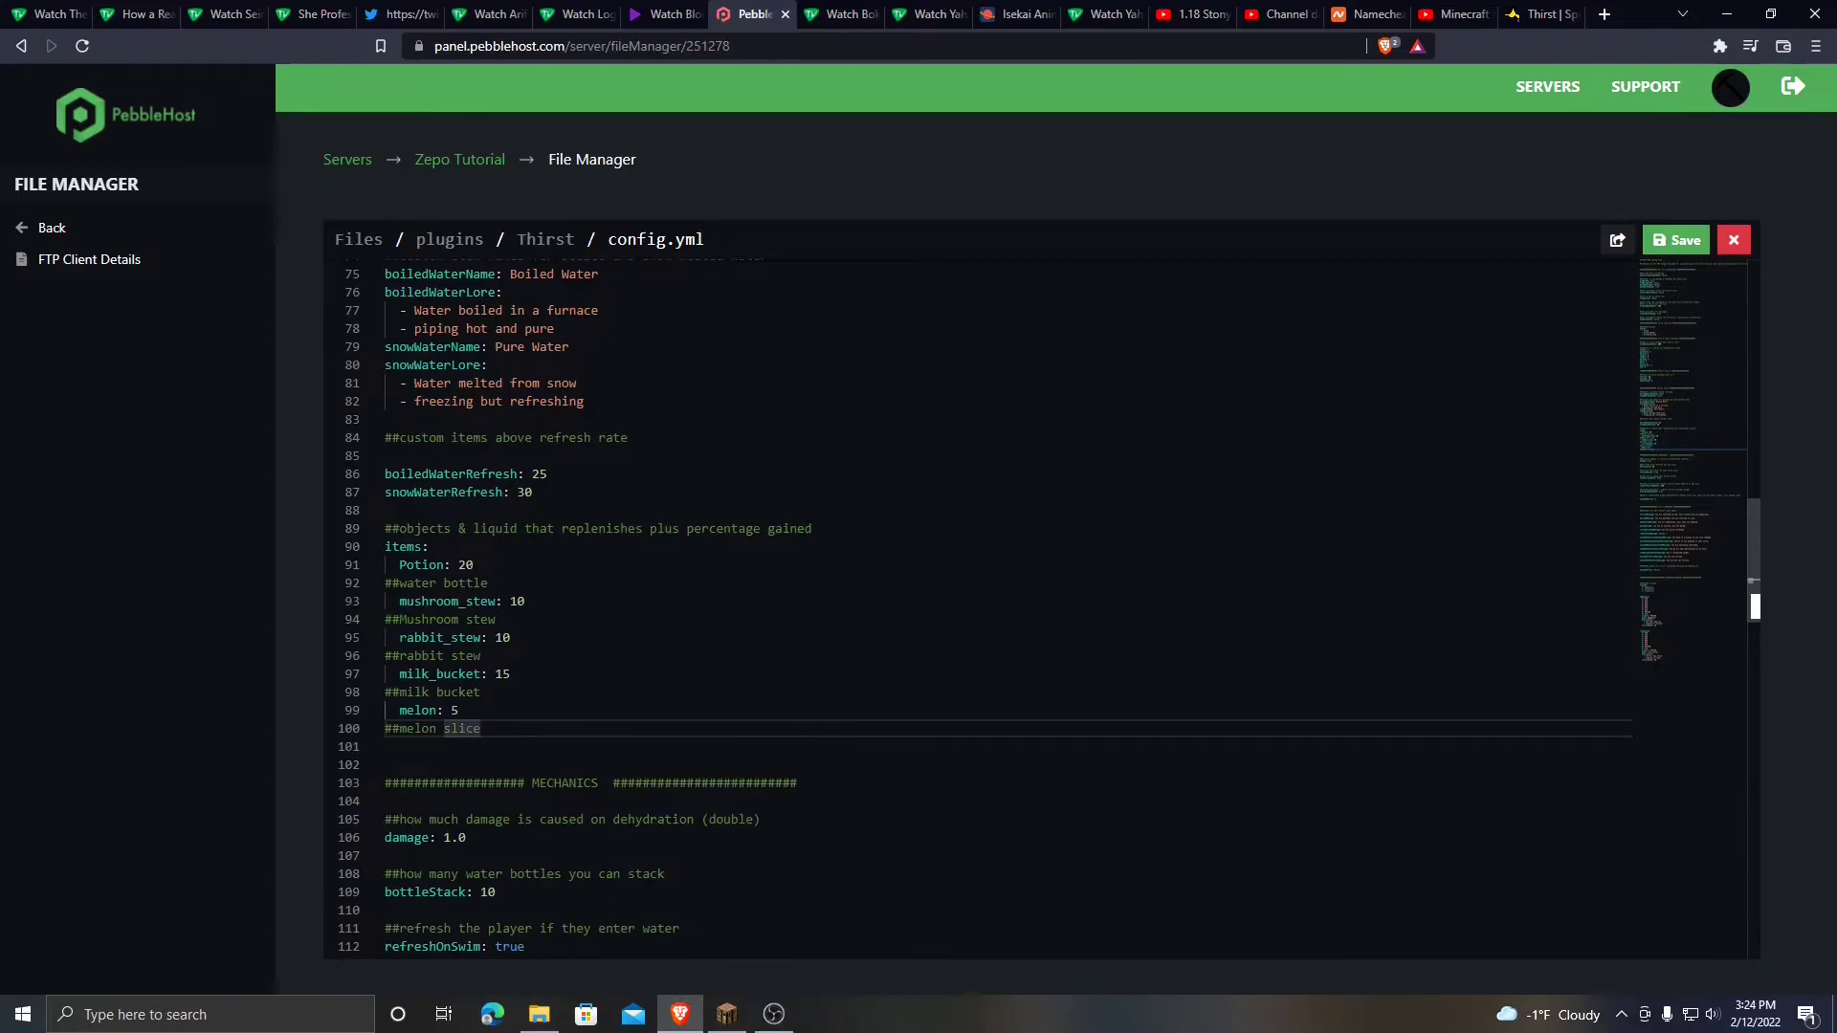
# Step: Examine the percentage each replenishing item restores, covering Potion, mushroom_stew, rabbit_stew, milk_bucket and melon
pyautogui.click(473, 565)
pyautogui.moveTo(413, 582); pyautogui.dragTo(490, 582)
pyautogui.click(513, 580)
pyautogui.click(473, 565)
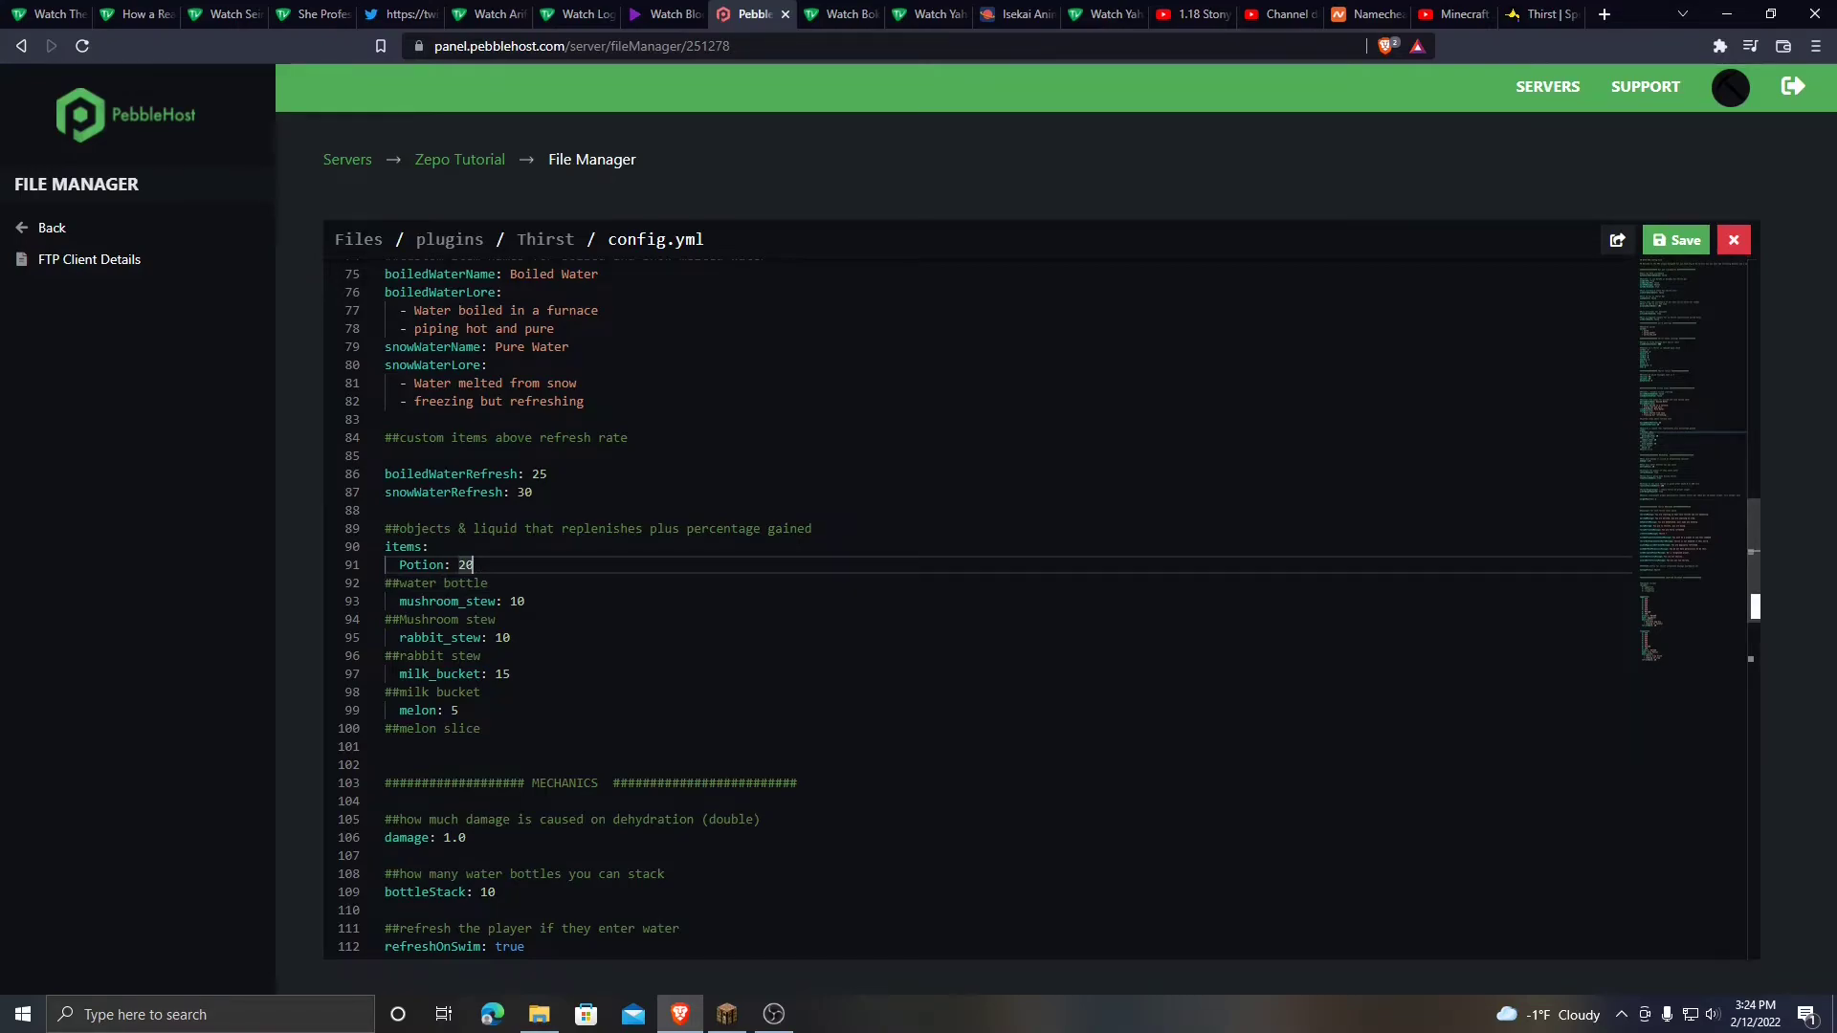
pyautogui.click(523, 601)
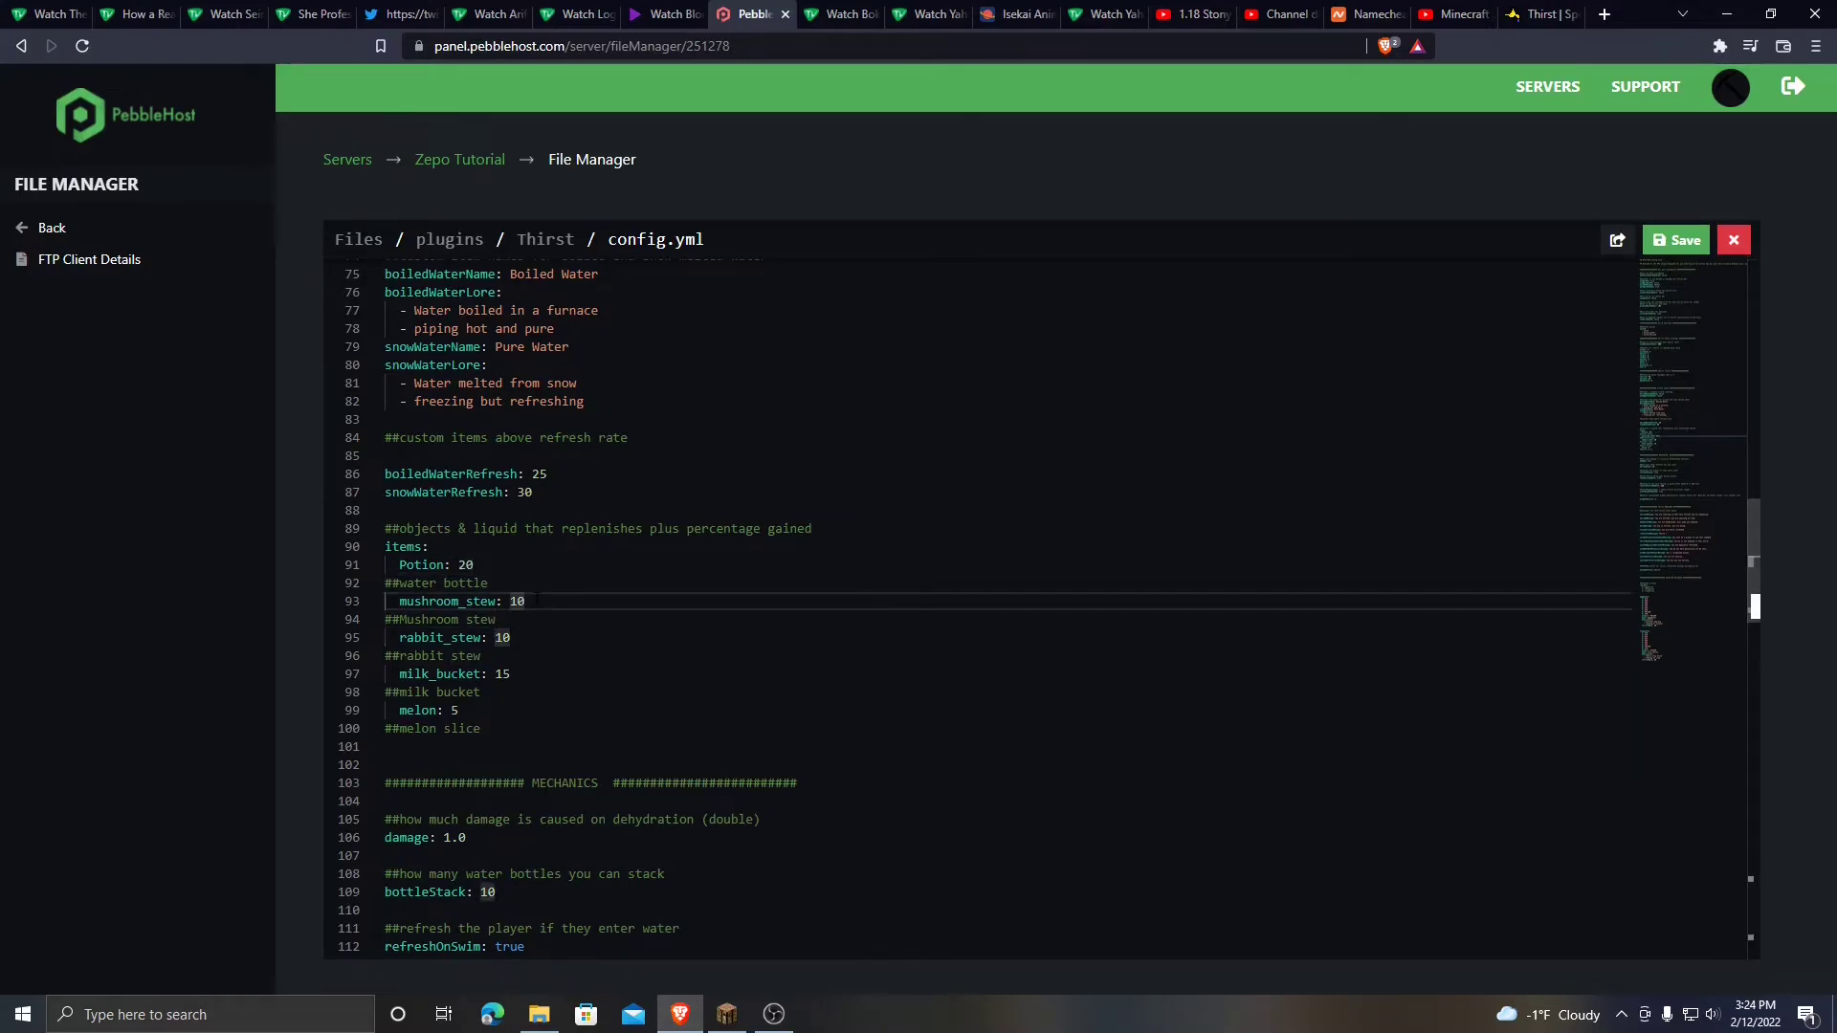
pyautogui.click(460, 710)
pyautogui.click(474, 565)
pyautogui.click(510, 637)
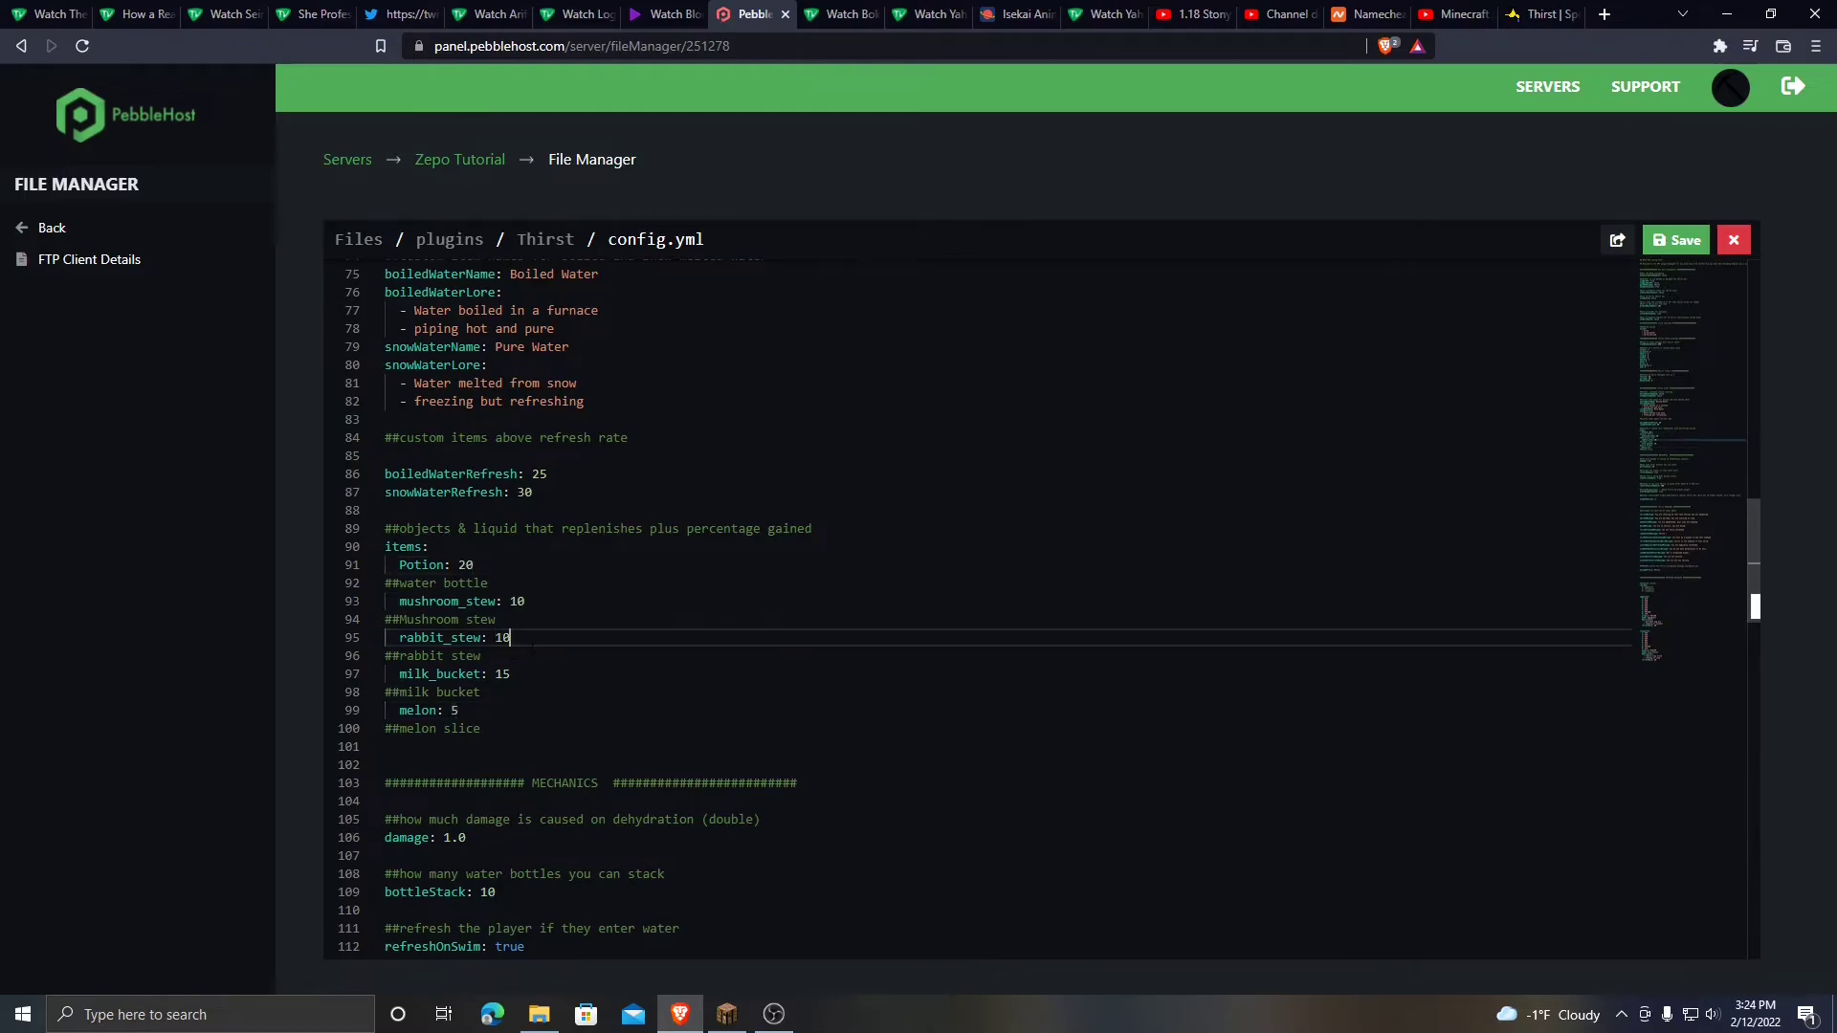
pyautogui.click(511, 674)
pyautogui.click(478, 711)
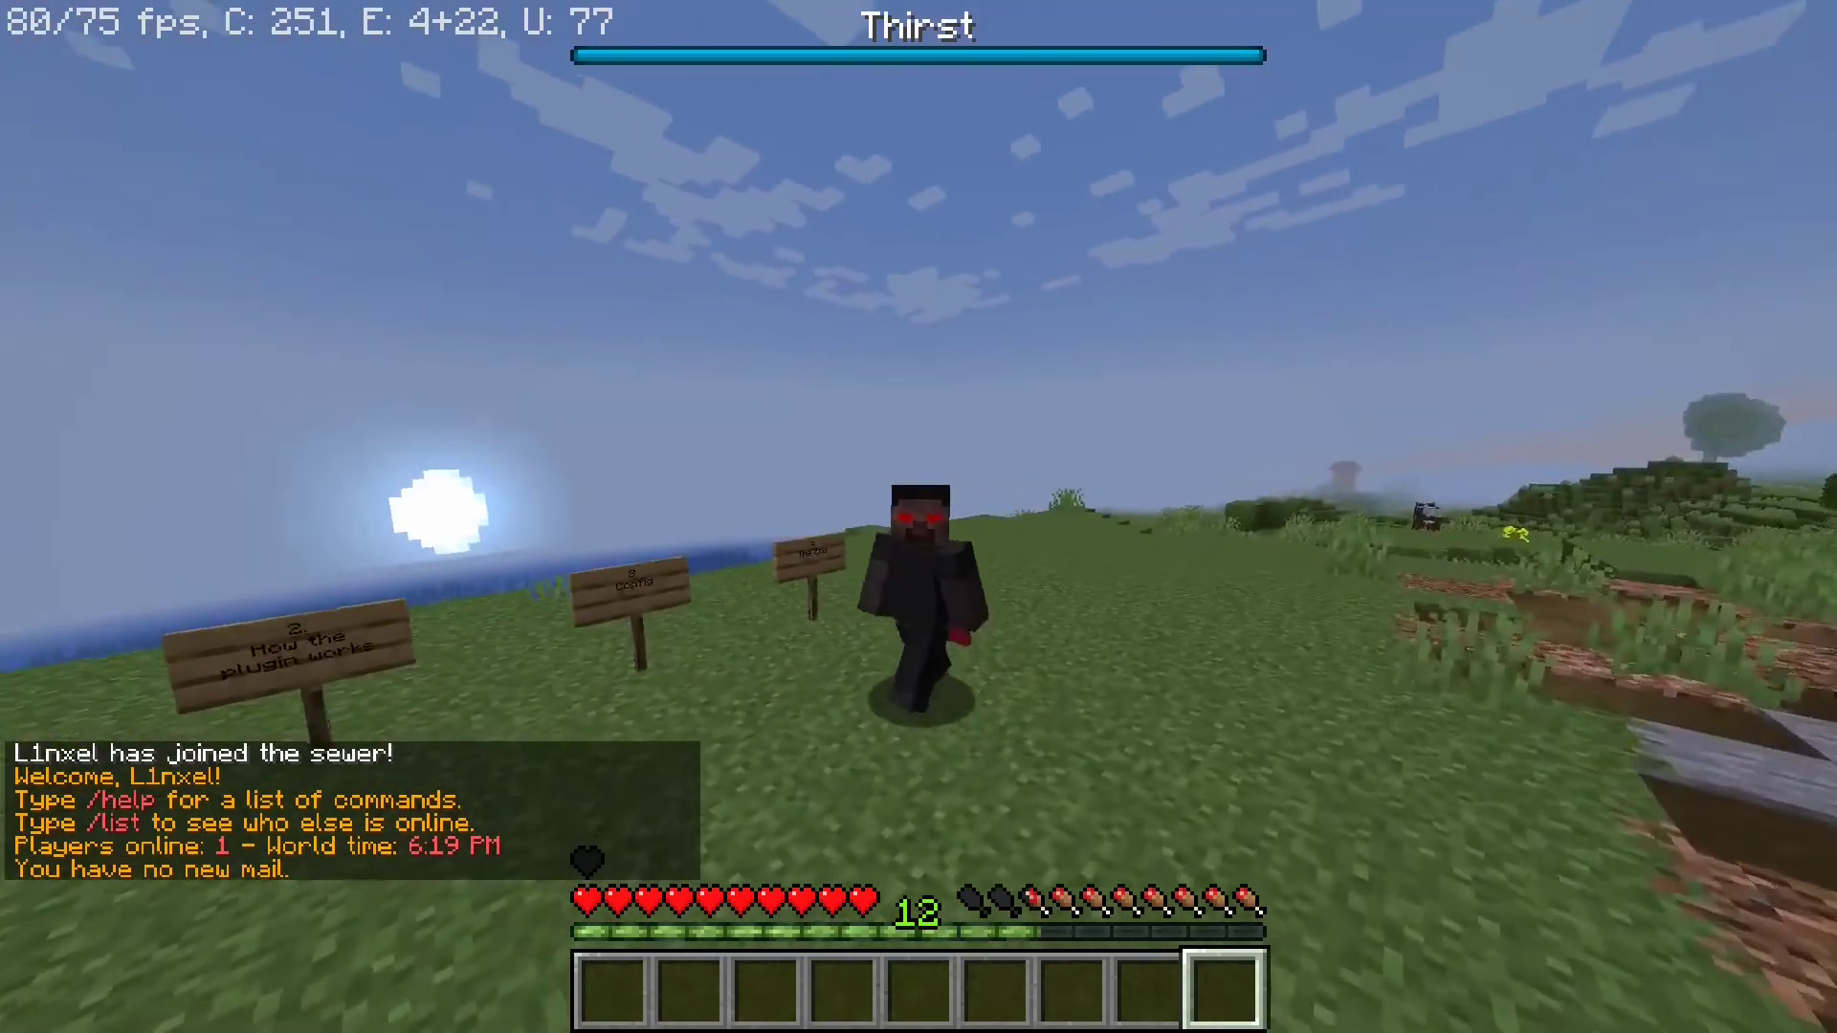
# Step: Switch to Minecraft and walk the character to the sign reading "4. The End"
pyautogui.press('s')
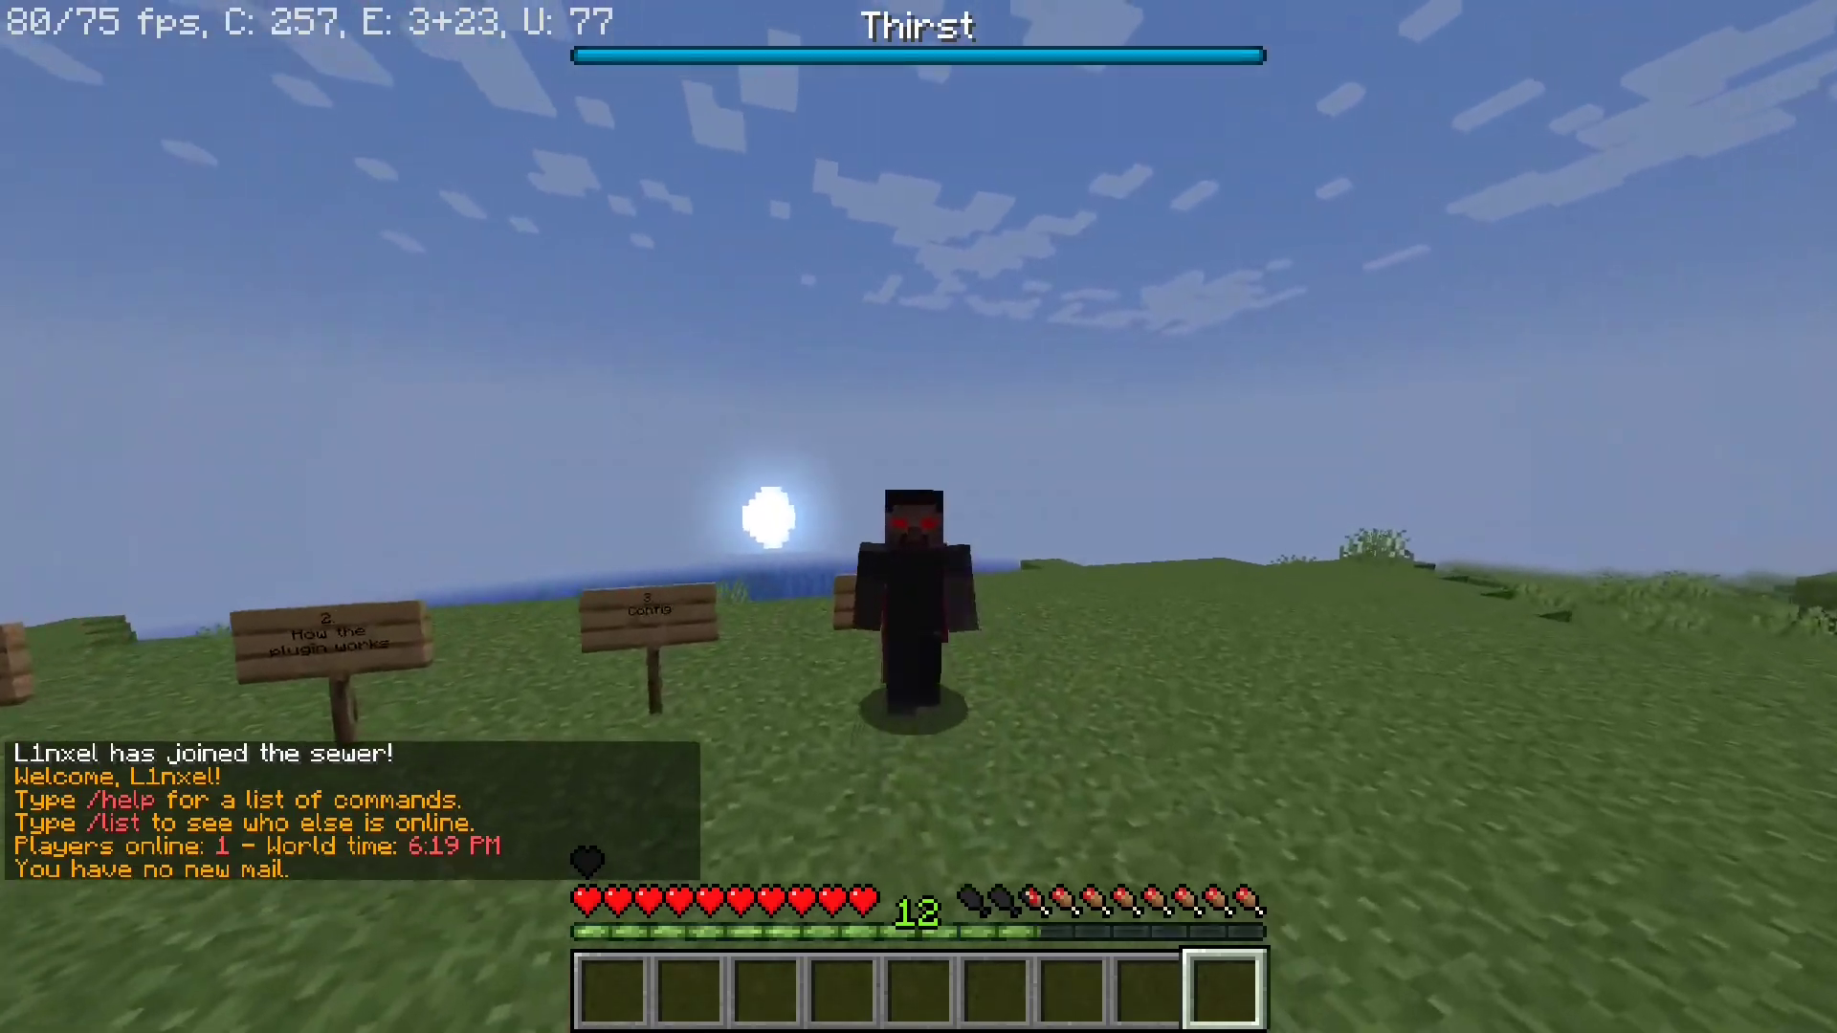
pyautogui.press('w')
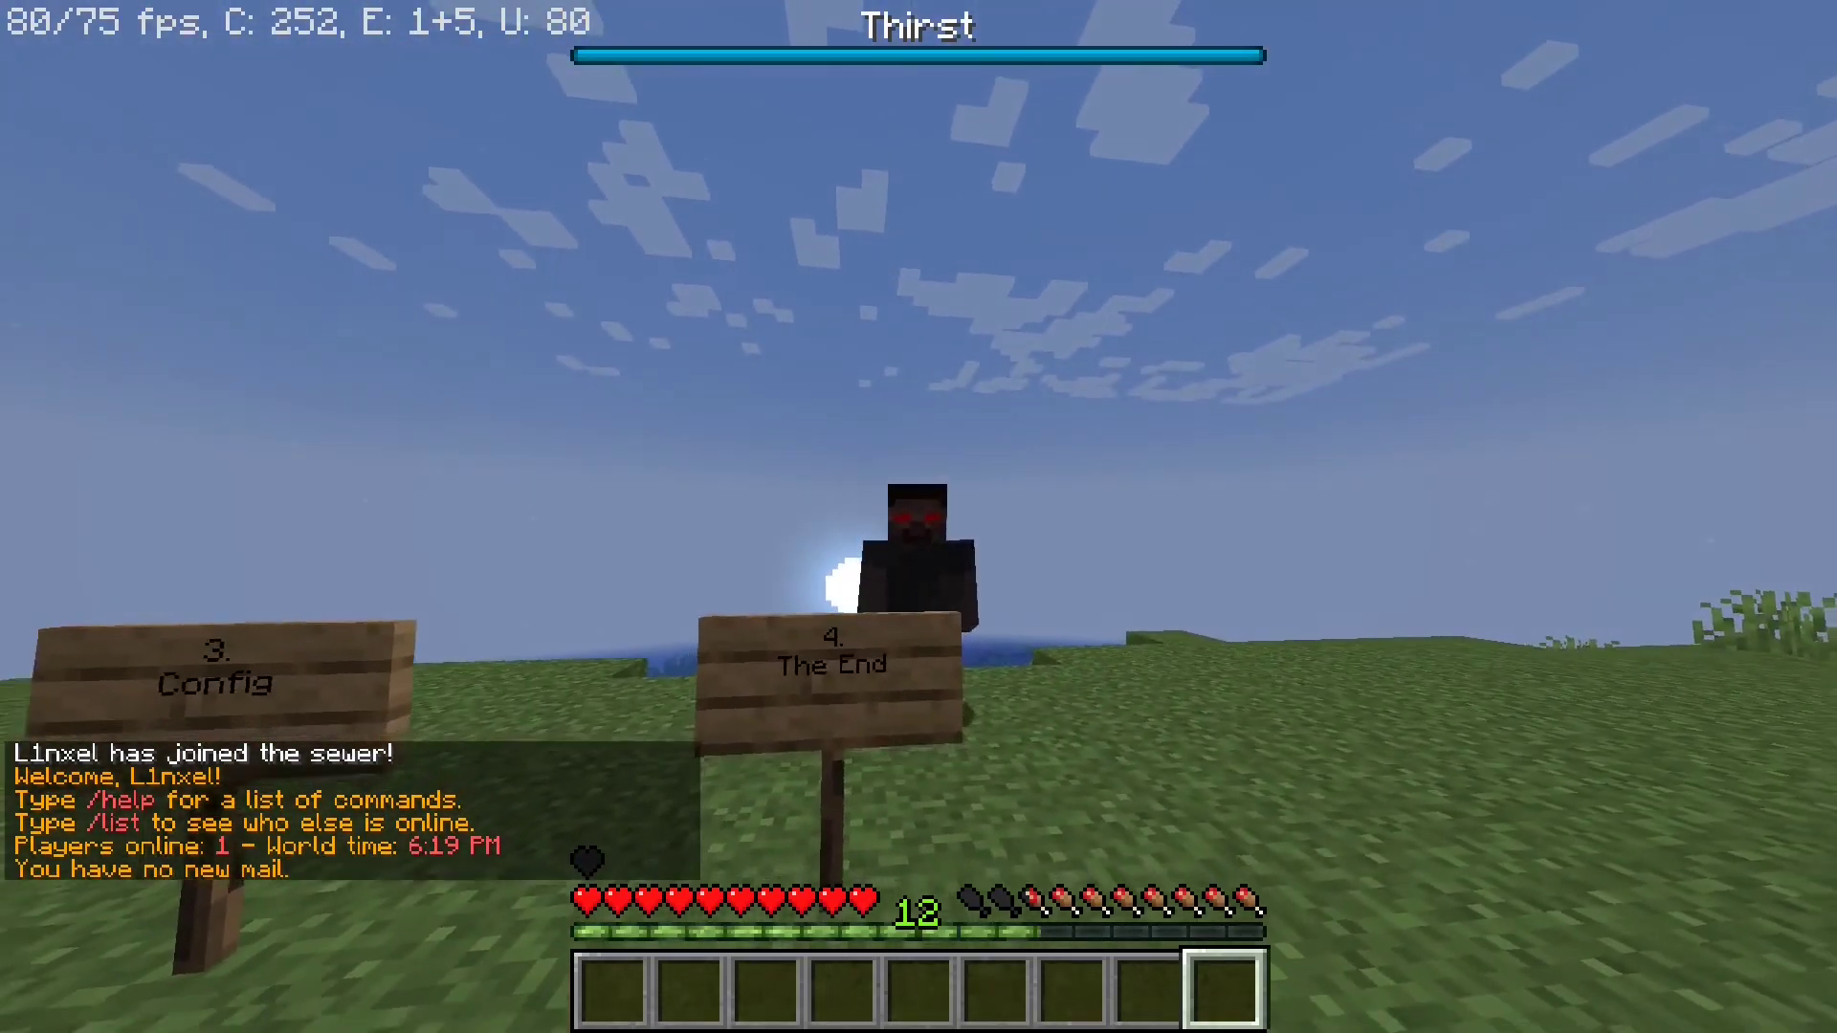